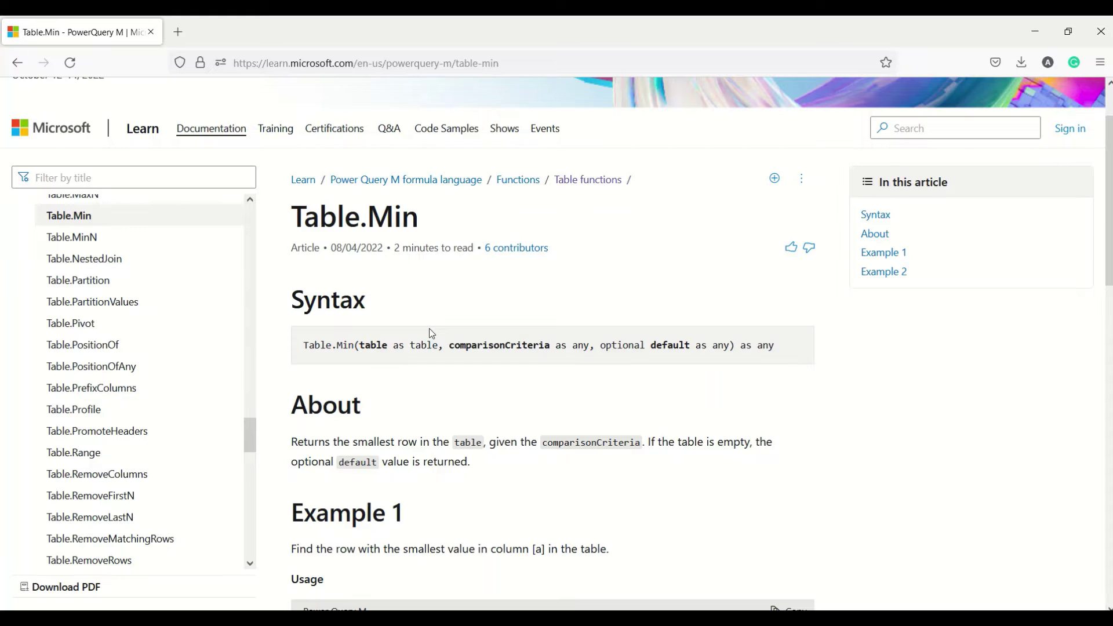
Review the Table.Min syntax on the documentation page, including the table, comparisonCriteria and optional default arguments
{"action": "scroll", "coordinate": [429, 328], "scroll_direction": "down", "scroll_amount": 3}
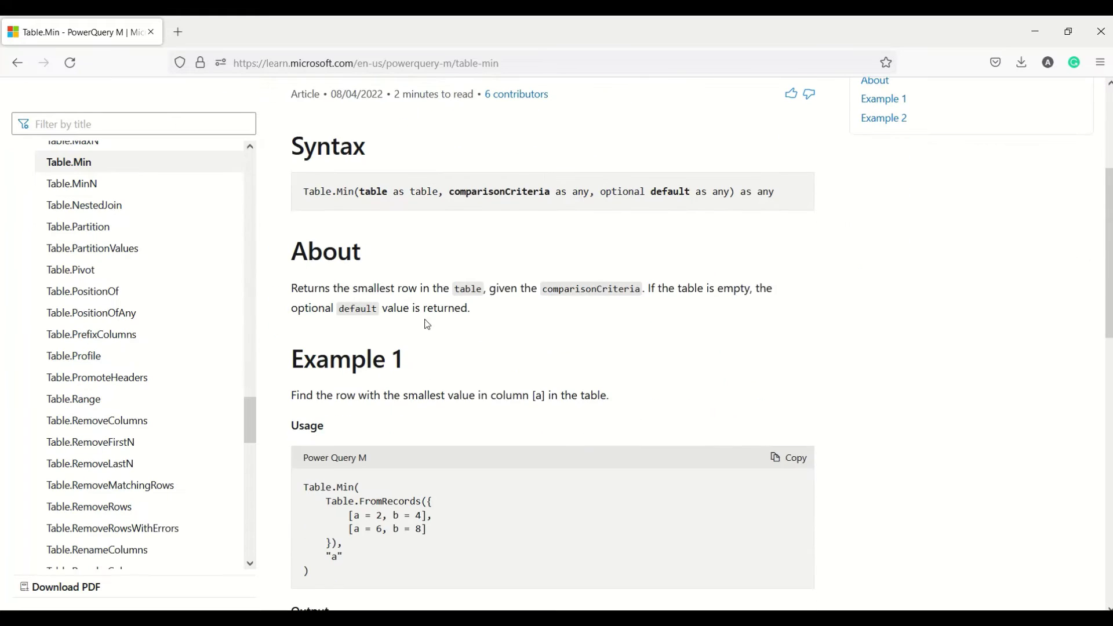
{"action": "double_click", "coordinate": [359, 193]}
{"action": "double_click", "coordinate": [490, 193]}
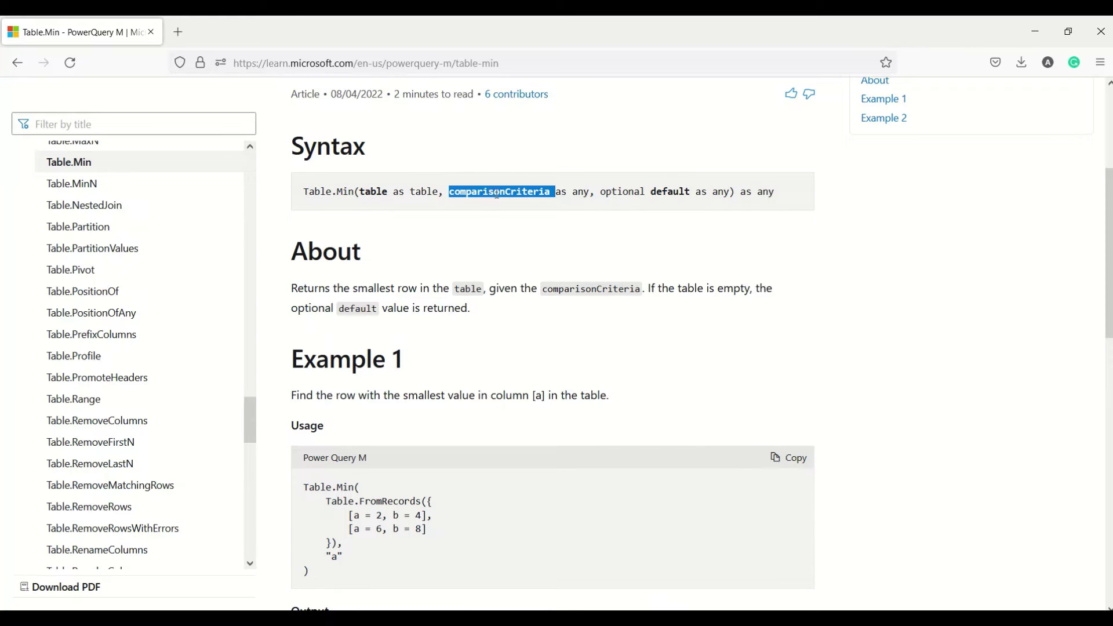
{"action": "double_click", "coordinate": [621, 193]}
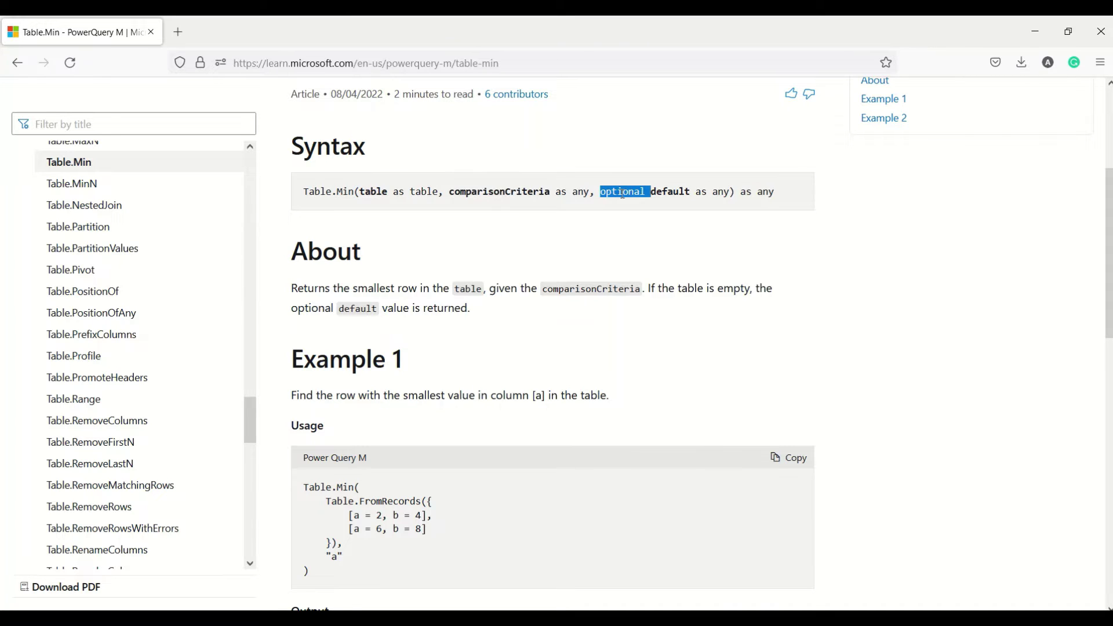
Examine Example 1 of Table.Min, comparing the values of column a in the input records with the output record
{"action": "scroll", "coordinate": [622, 193], "scroll_direction": "down", "scroll_amount": 3}
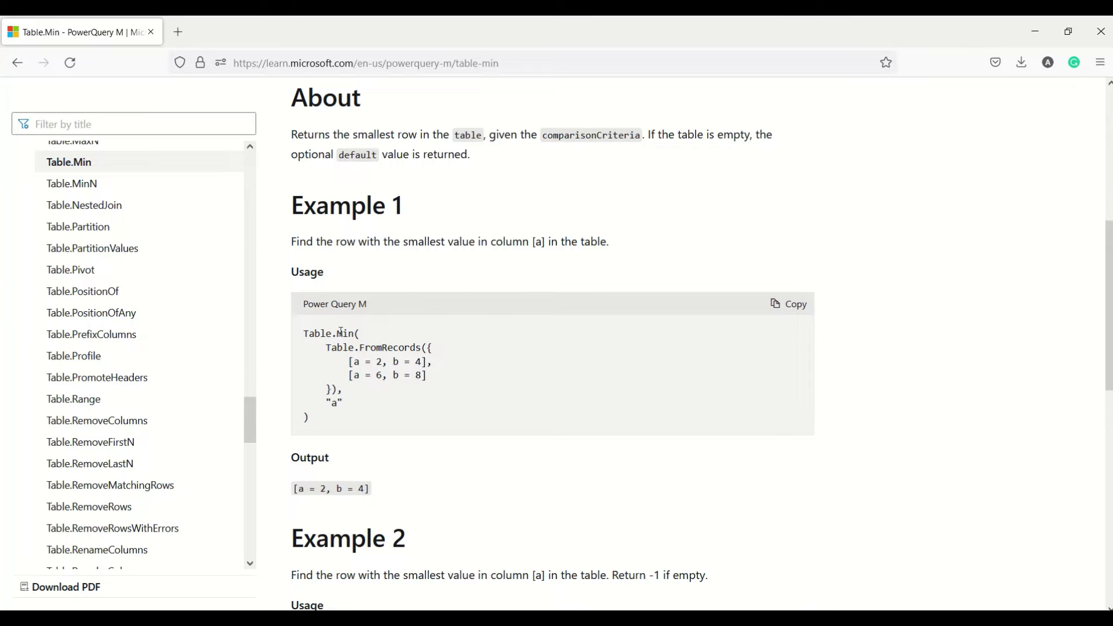
{"action": "left_click_drag", "start_coordinate": [331, 349], "coordinate": [341, 402]}
{"action": "triple_click", "coordinate": [311, 489]}
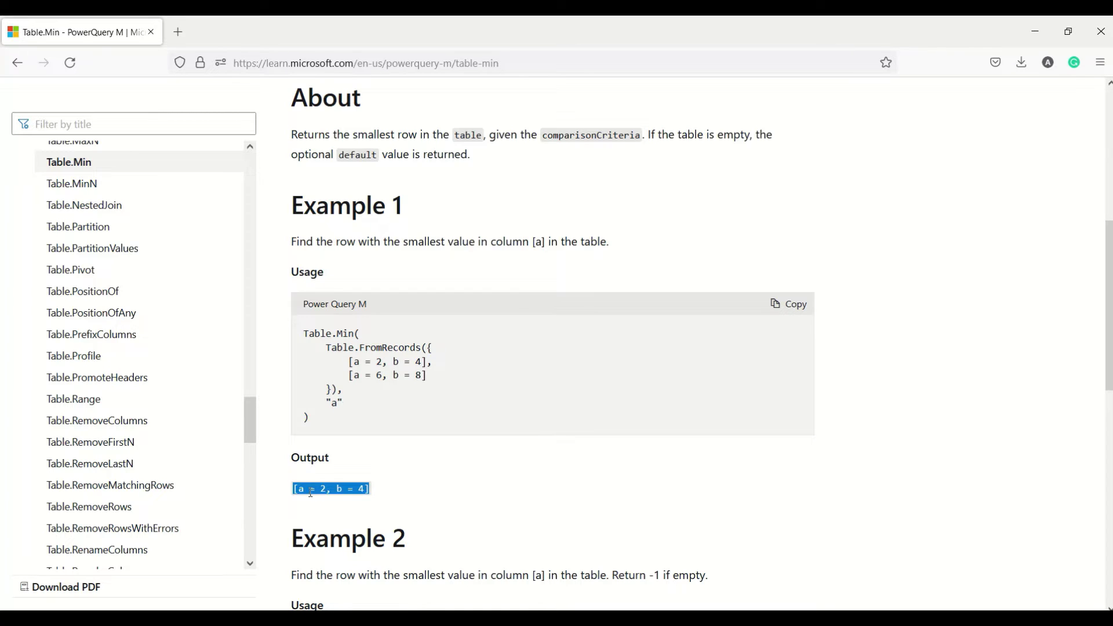
{"action": "double_click", "coordinate": [380, 363]}
{"action": "double_click", "coordinate": [378, 375]}
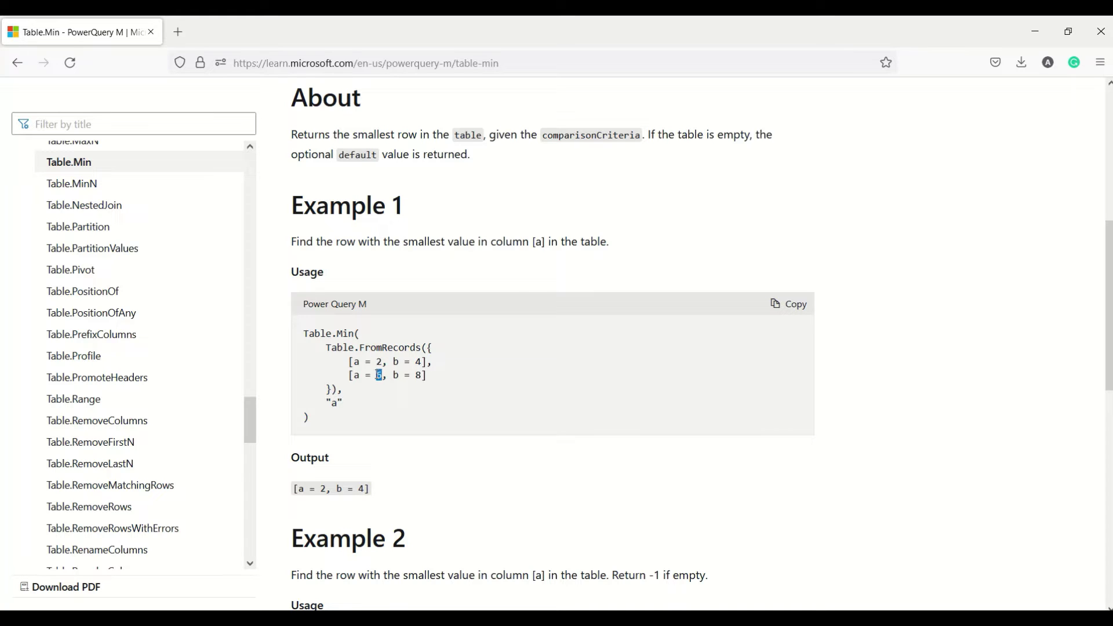
{"action": "left_click", "coordinate": [379, 364]}
{"action": "double_click", "coordinate": [379, 364]}
Examine Example 2 of Table.Min, which applies the function to an empty table with a default of -1
{"action": "scroll", "coordinate": [351, 467], "scroll_direction": "down", "scroll_amount": 2}
{"action": "scroll", "coordinate": [351, 467], "scroll_direction": "down", "scroll_amount": 2}
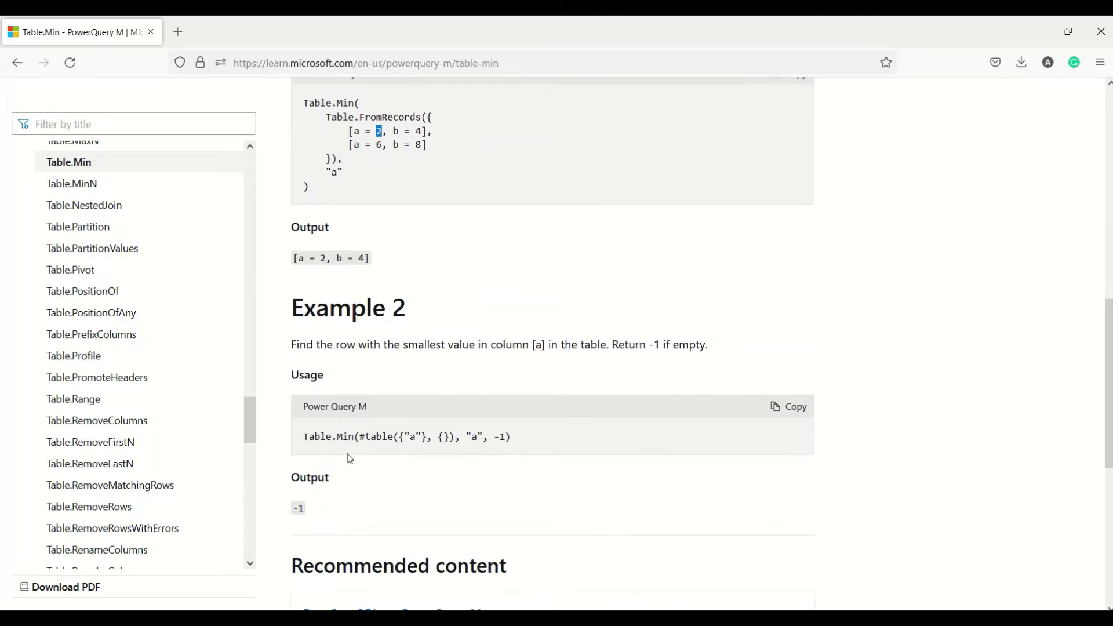
{"action": "left_click_drag", "start_coordinate": [302, 441], "coordinate": [507, 438]}
{"action": "left_click", "coordinate": [518, 444]}
{"action": "double_click", "coordinate": [407, 439]}
{"action": "left_click", "coordinate": [511, 437]}
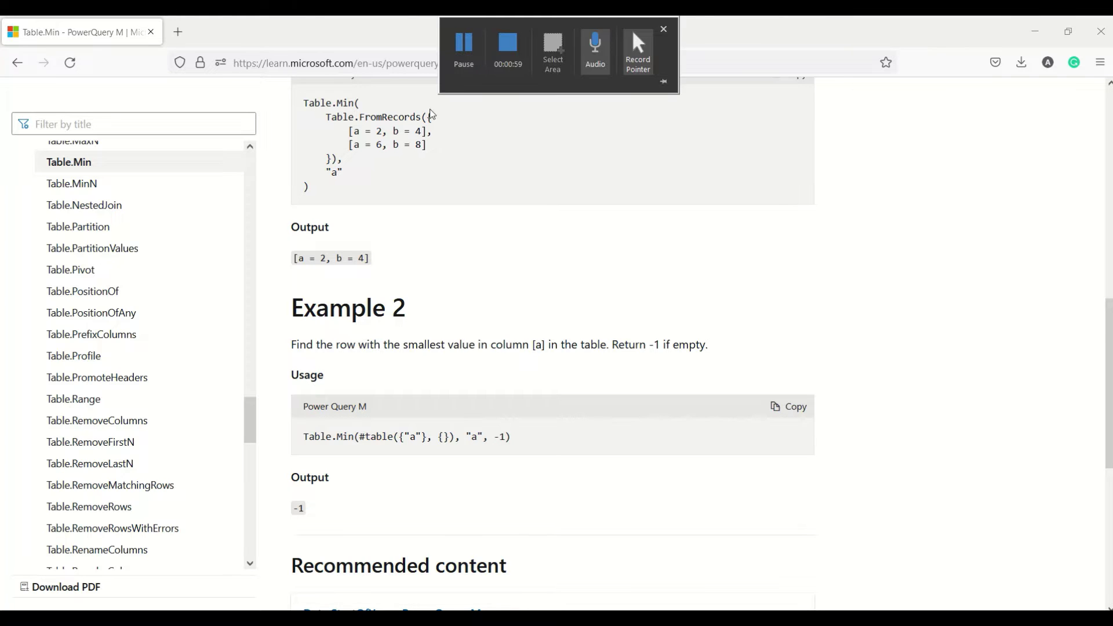
Open the Table.MinN documentation page and review its syntax and Example 1 with the condition each [a] < 3
{"action": "left_click", "coordinate": [85, 186]}
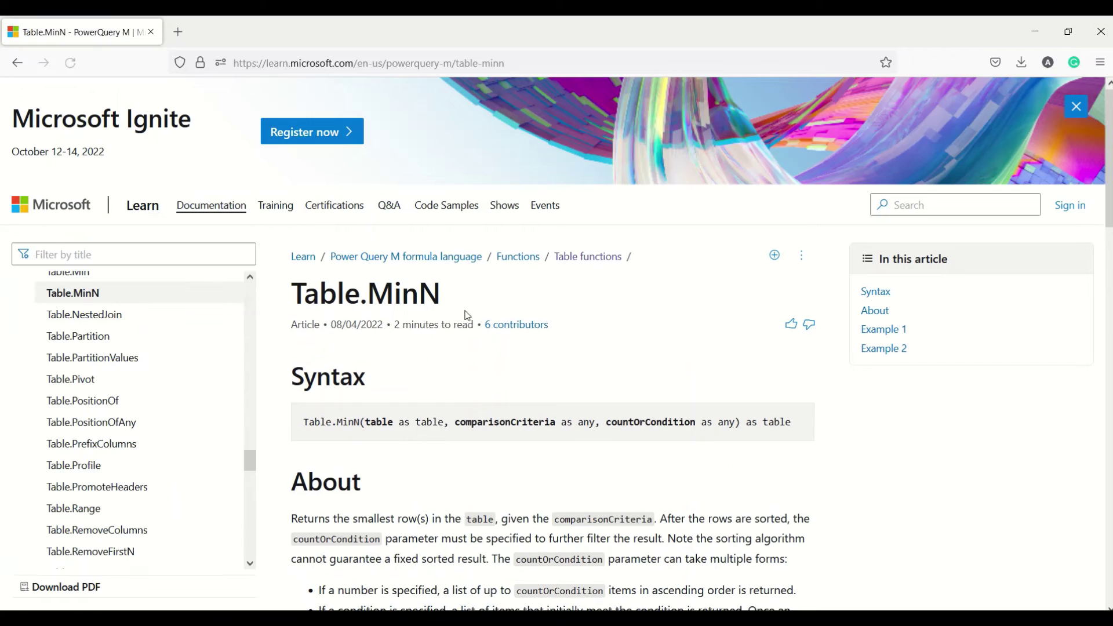
{"action": "scroll", "coordinate": [465, 311], "scroll_direction": "down", "scroll_amount": 5}
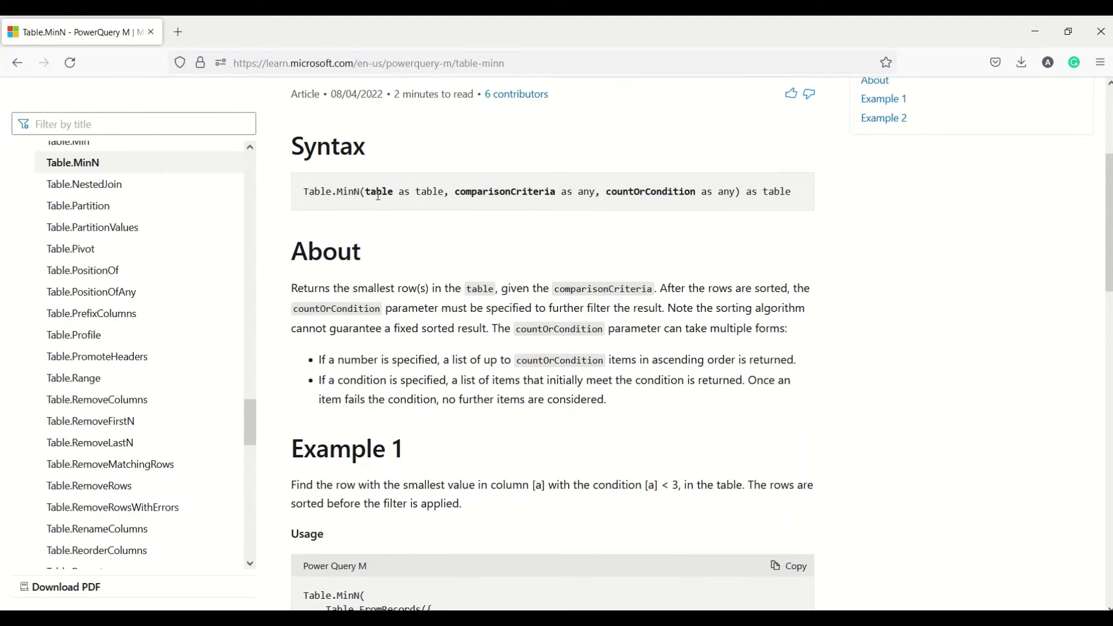
{"action": "double_click", "coordinate": [378, 192]}
{"action": "scroll", "coordinate": [549, 272], "scroll_direction": "down", "scroll_amount": 6}
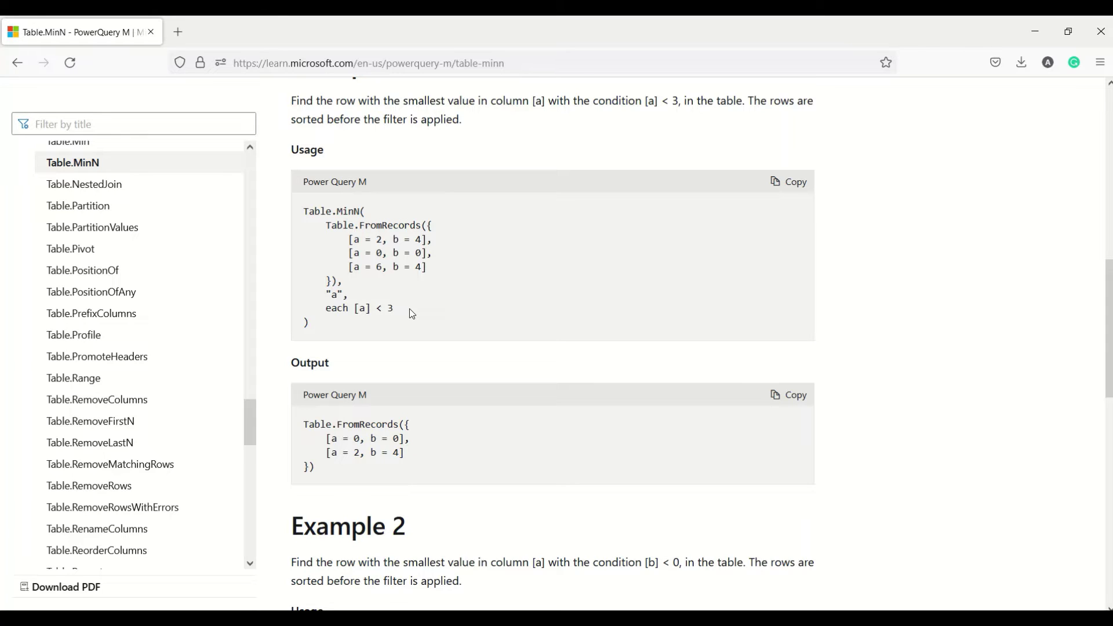
{"action": "scroll", "coordinate": [401, 293], "scroll_direction": "down", "scroll_amount": 2}
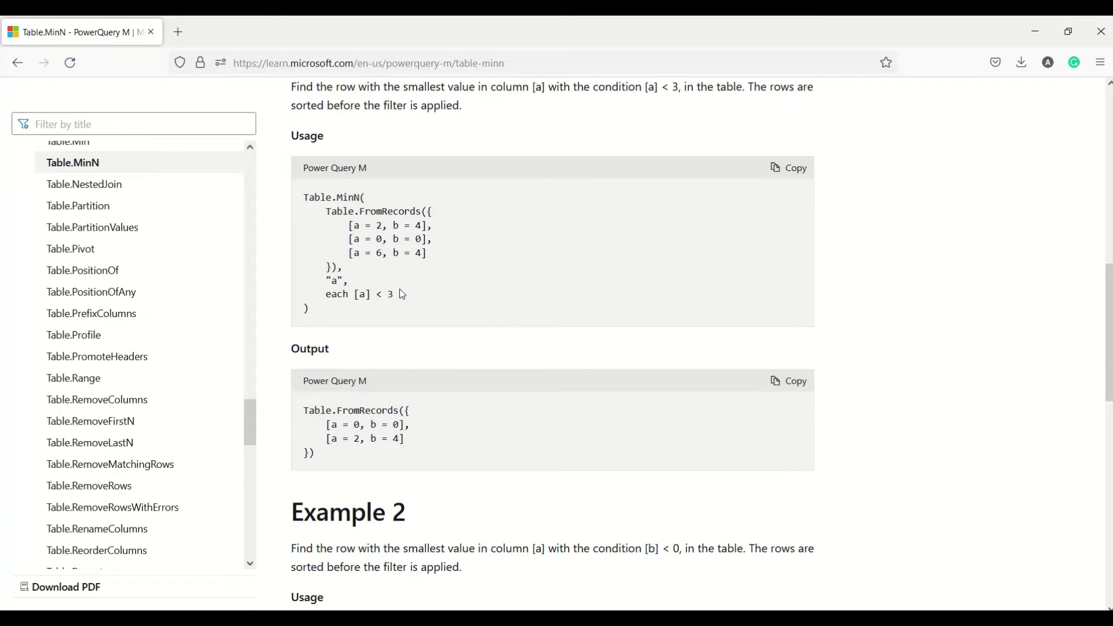
Examine Example 2 of Table.MinN, checking its records against the column "a" criterion and the condition each [b] < 0
{"action": "scroll", "coordinate": [402, 294], "scroll_direction": "down", "scroll_amount": 6}
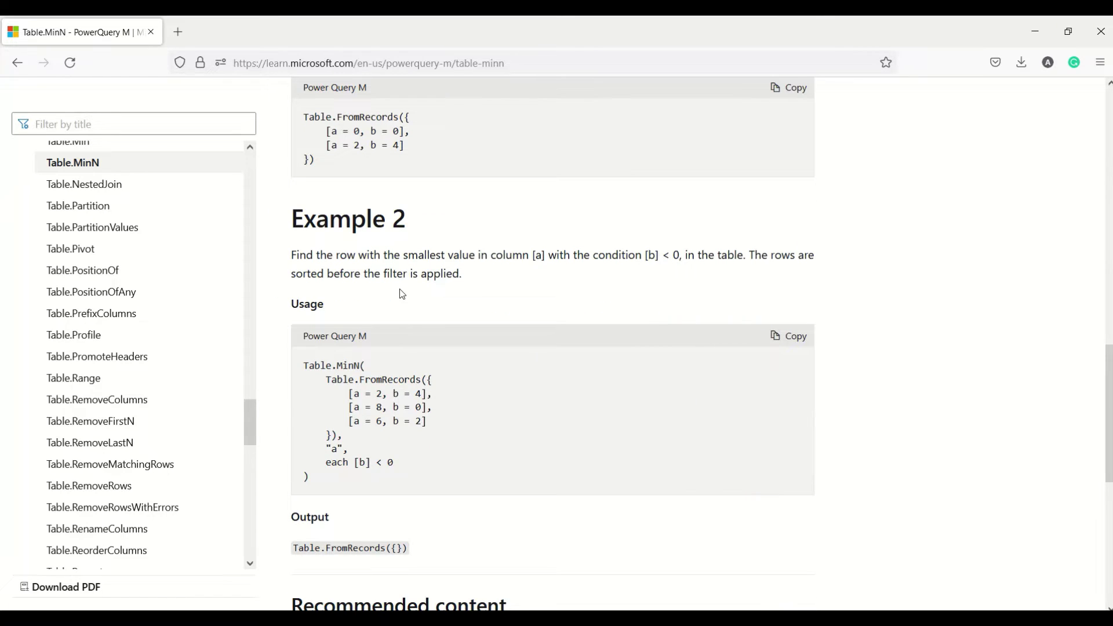
{"action": "scroll", "coordinate": [402, 293], "scroll_direction": "down", "scroll_amount": 2}
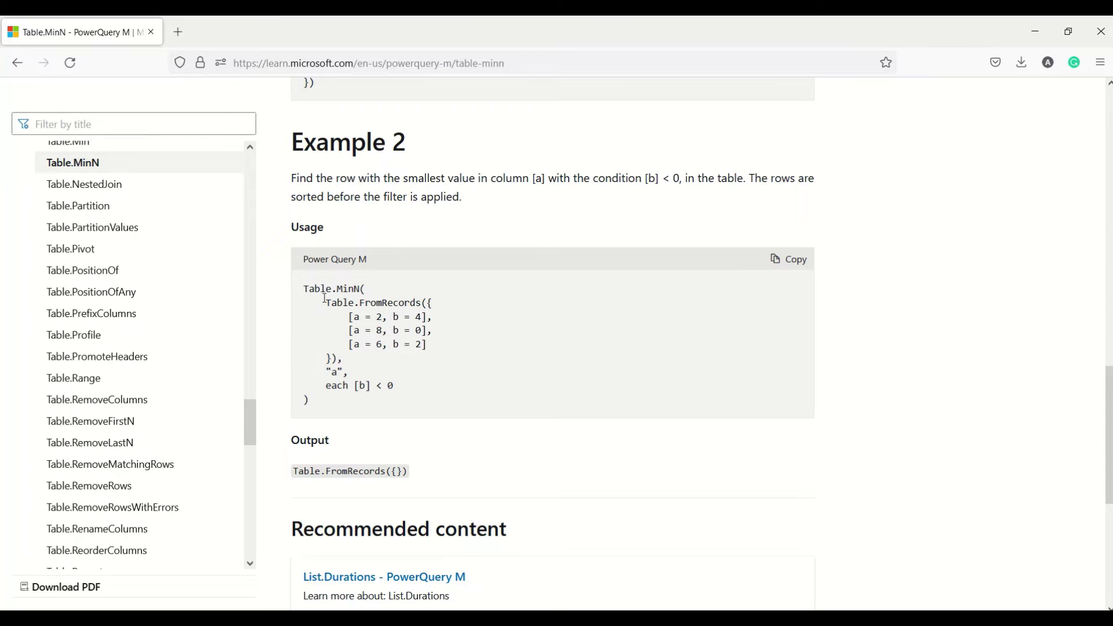
{"action": "double_click", "coordinate": [334, 372]}
{"action": "left_click_drag", "start_coordinate": [401, 389], "coordinate": [330, 389]}
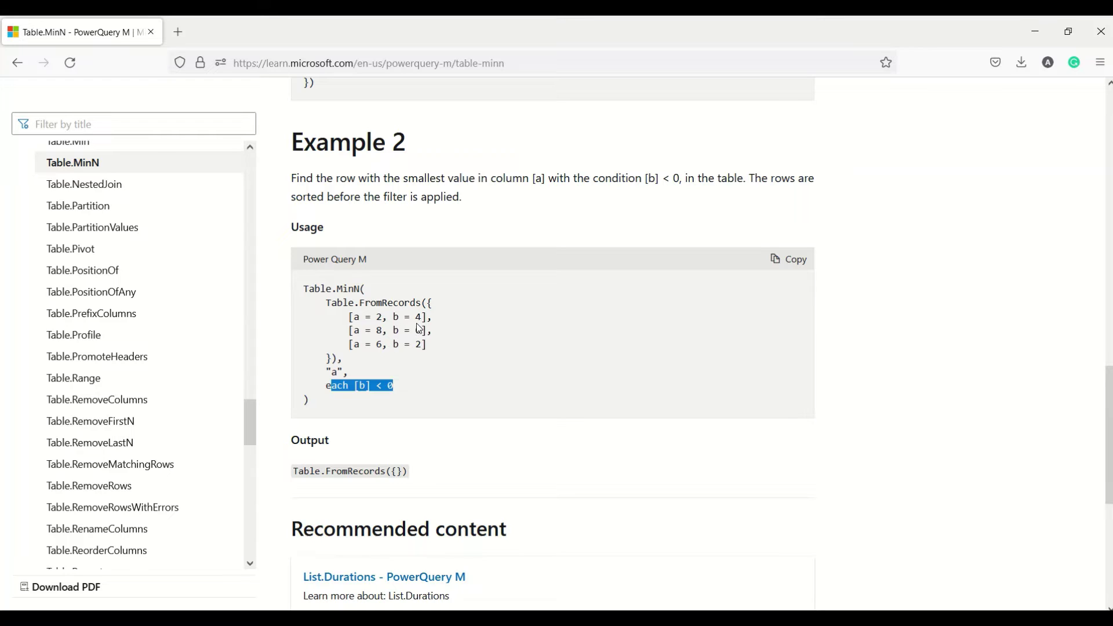
{"action": "left_click", "coordinate": [380, 332]}
{"action": "double_click", "coordinate": [379, 331]}
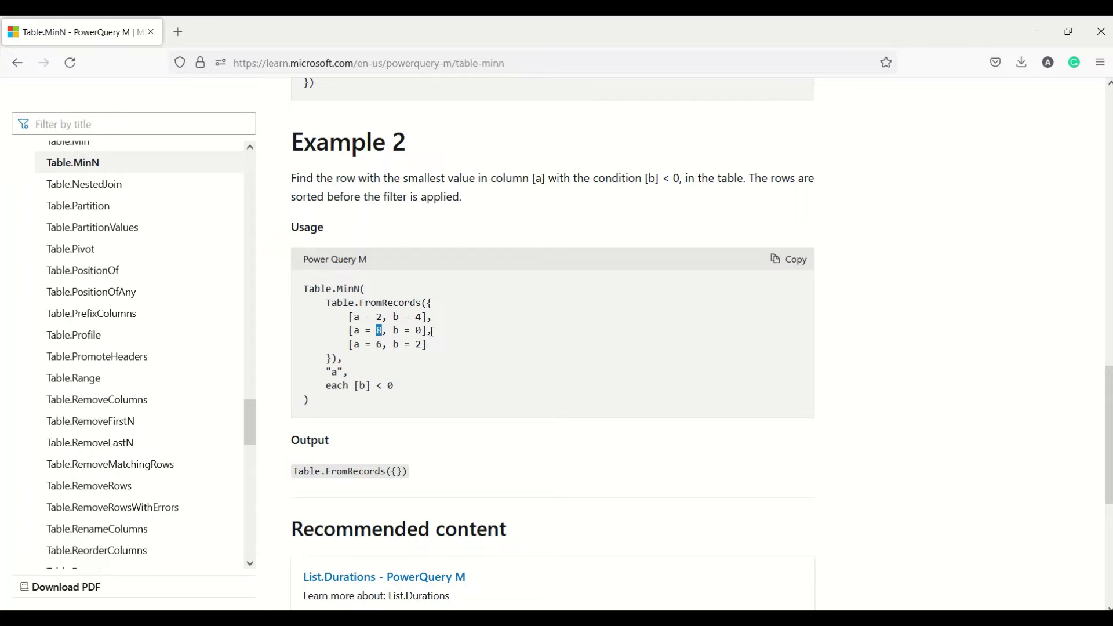
{"action": "left_click_drag", "start_coordinate": [432, 332], "coordinate": [348, 335]}
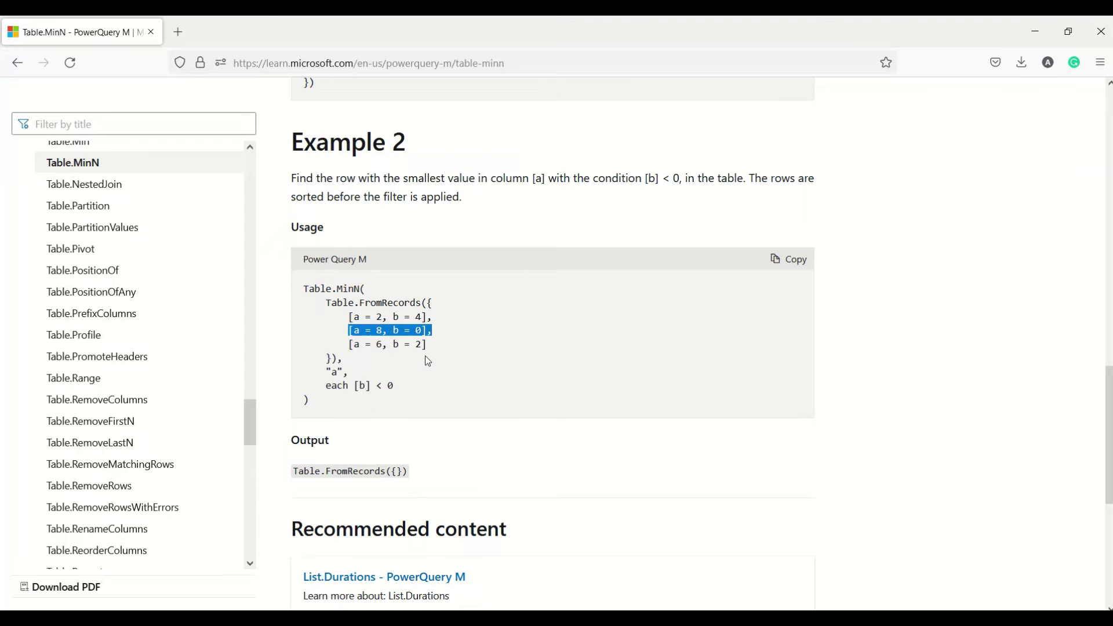
{"action": "scroll", "coordinate": [398, 326], "scroll_direction": "down", "scroll_amount": 2}
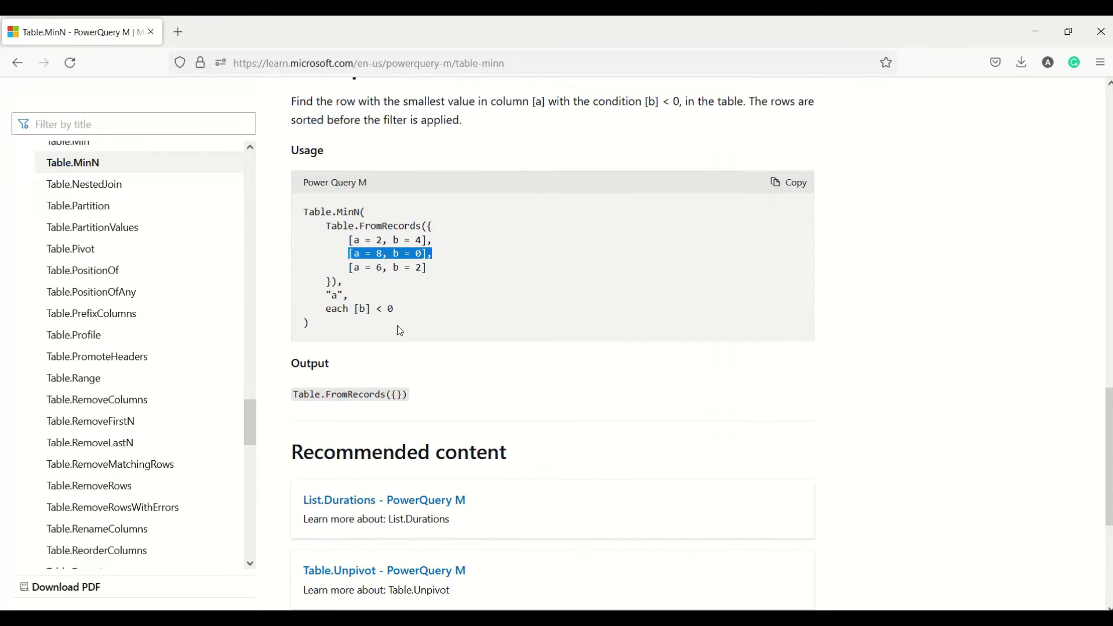
Switch to Power BI Desktop, open the Power Query Editor and select the Table MaxN query
{"action": "key", "text": "alt+Tab"}
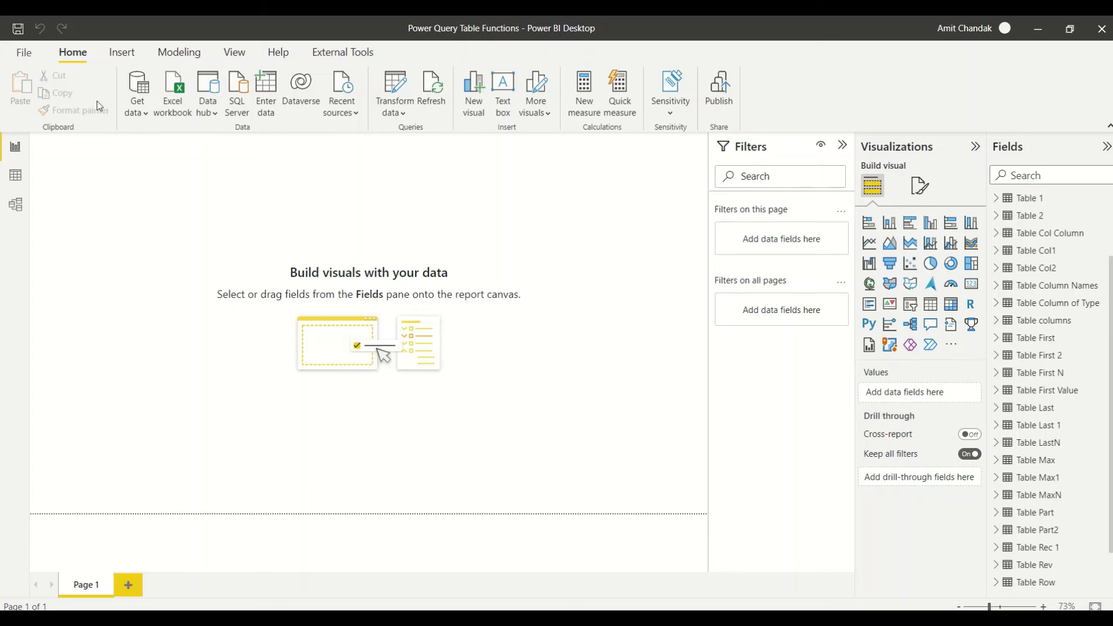
{"action": "left_click", "coordinate": [394, 112]}
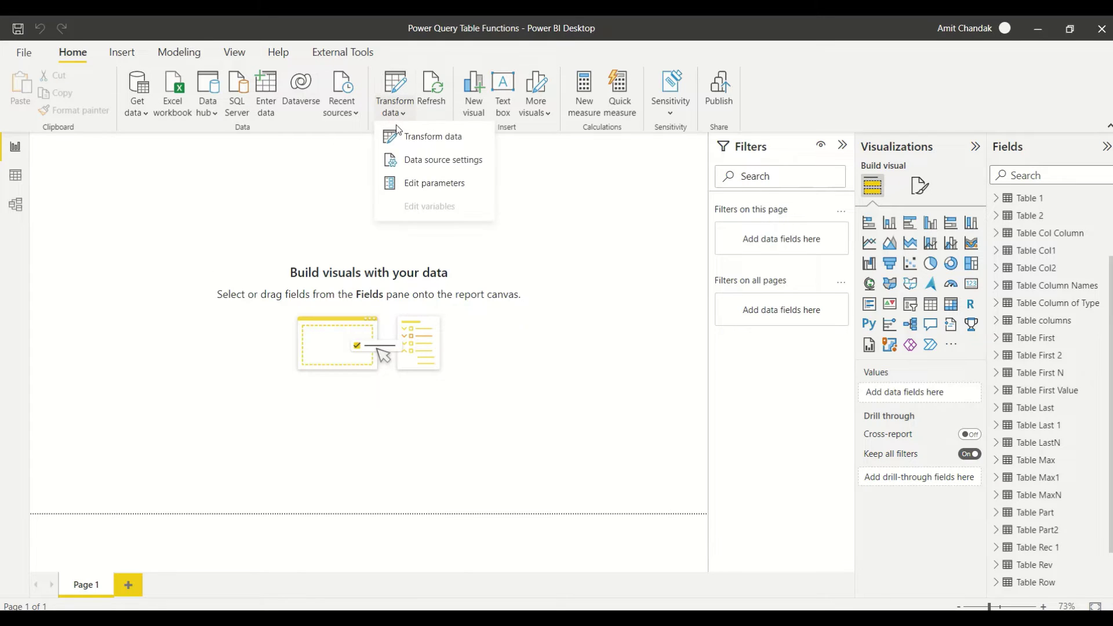
{"action": "left_click", "coordinate": [404, 139]}
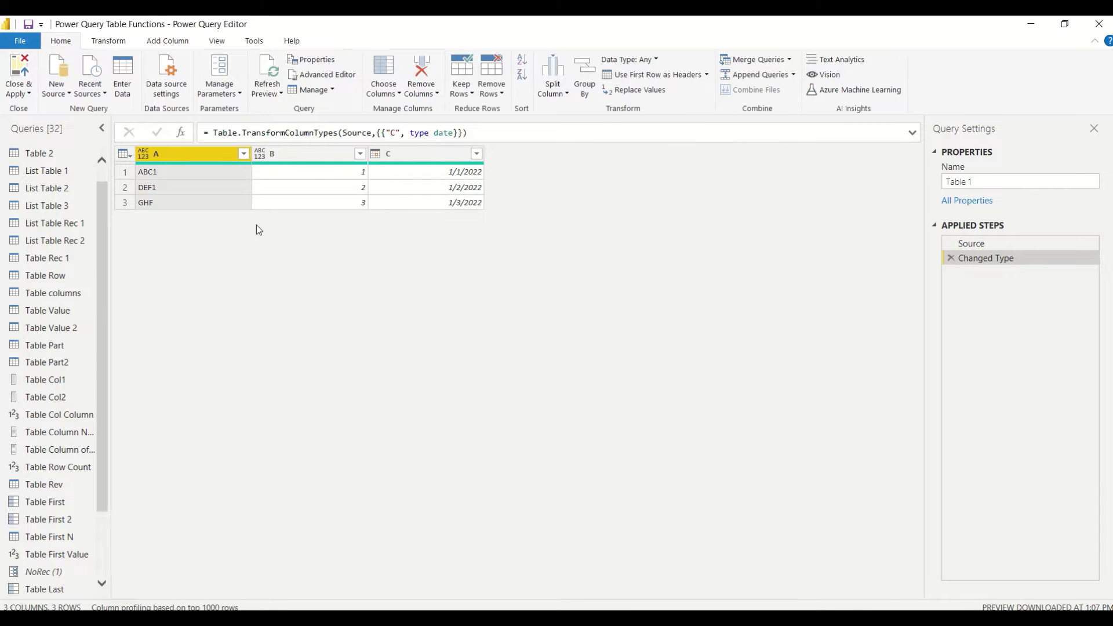
{"action": "scroll", "coordinate": [68, 380], "scroll_direction": "down", "scroll_amount": 3}
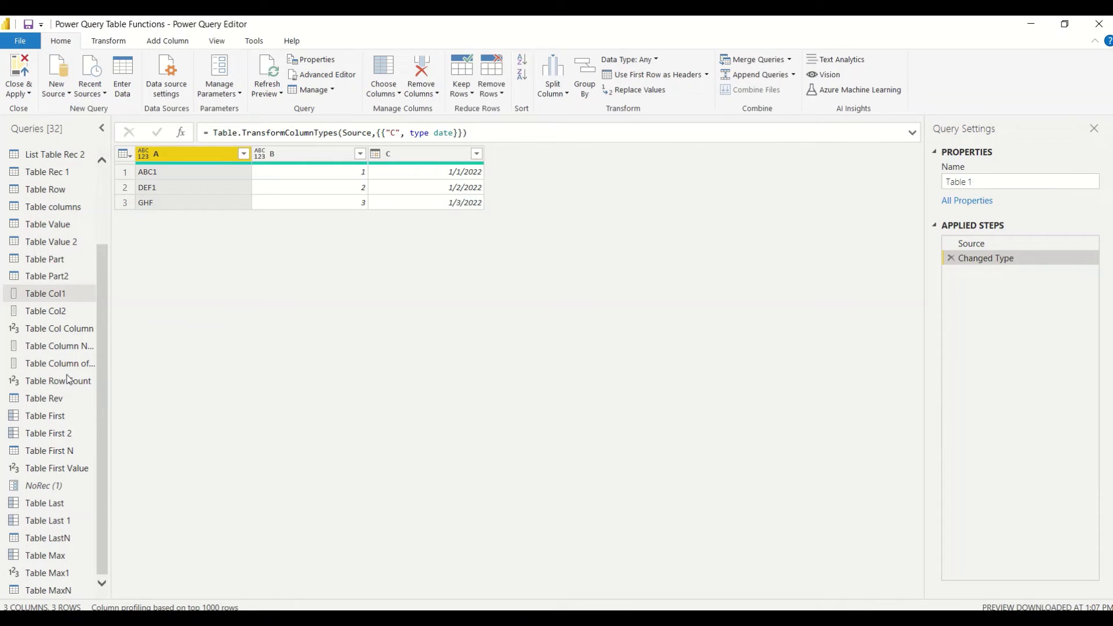
{"action": "left_click", "coordinate": [65, 590]}
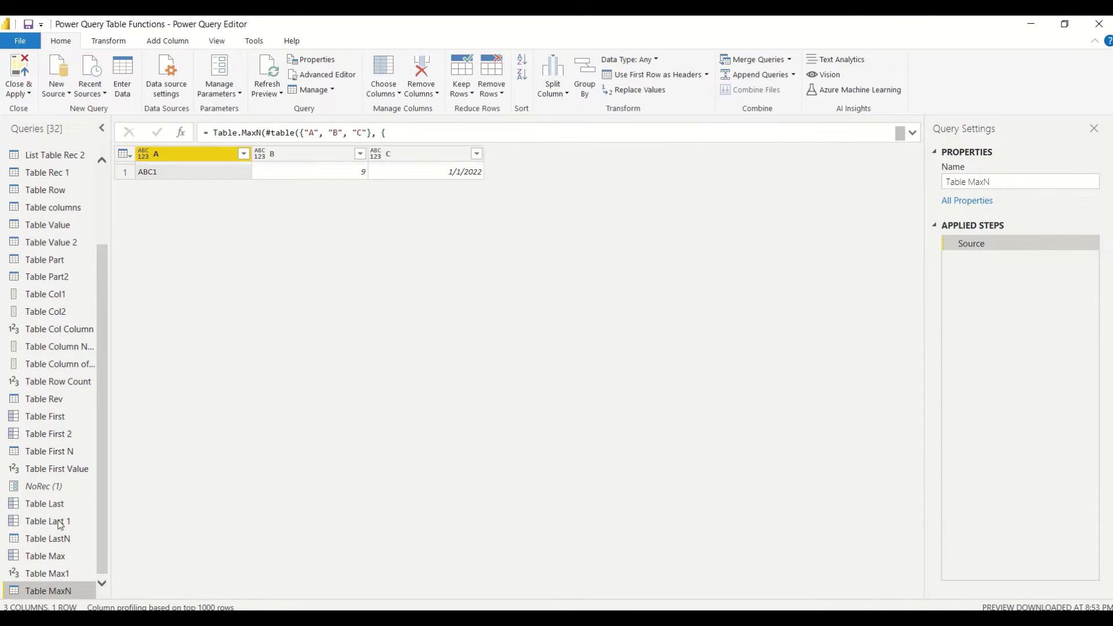
Create a blank query and rename it as Table Min
{"action": "left_click", "coordinate": [57, 92]}
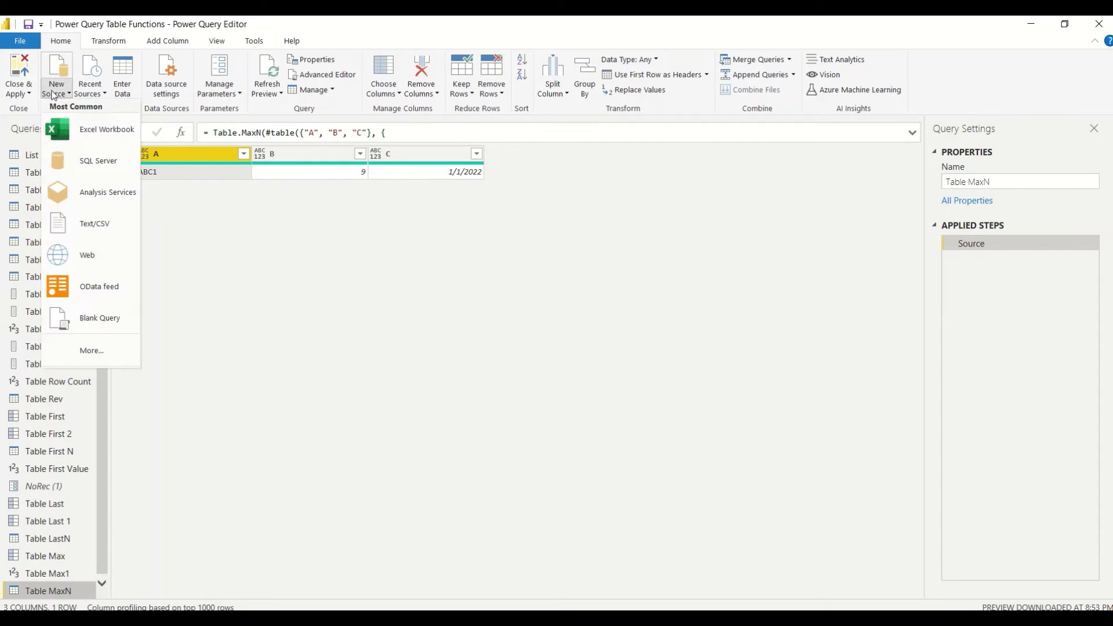
{"action": "left_click", "coordinate": [91, 325]}
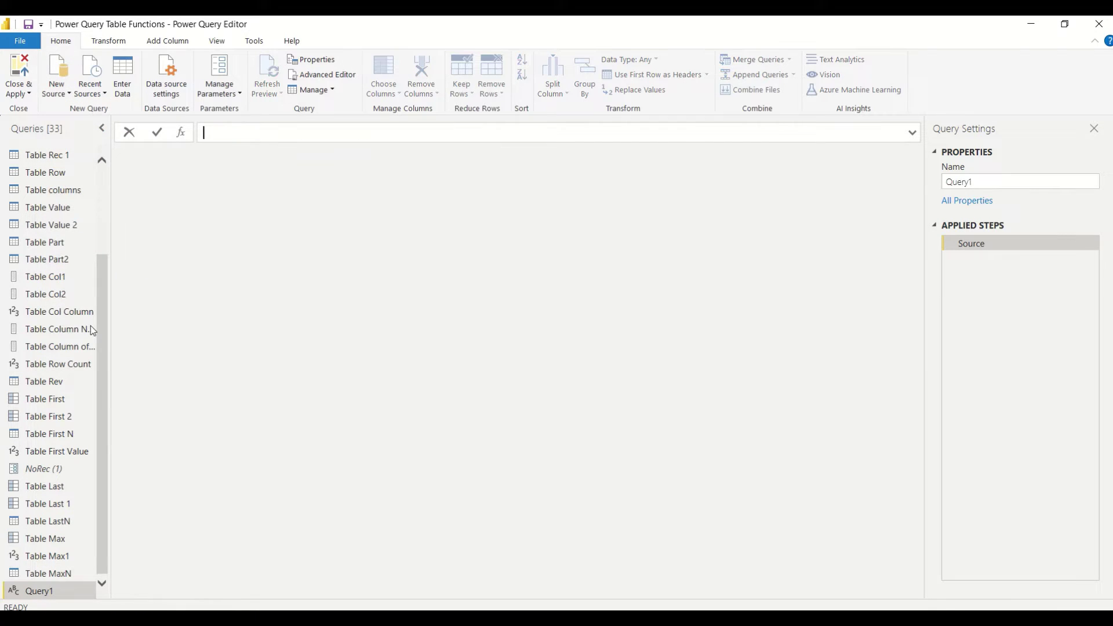
{"action": "double_click", "coordinate": [43, 591]}
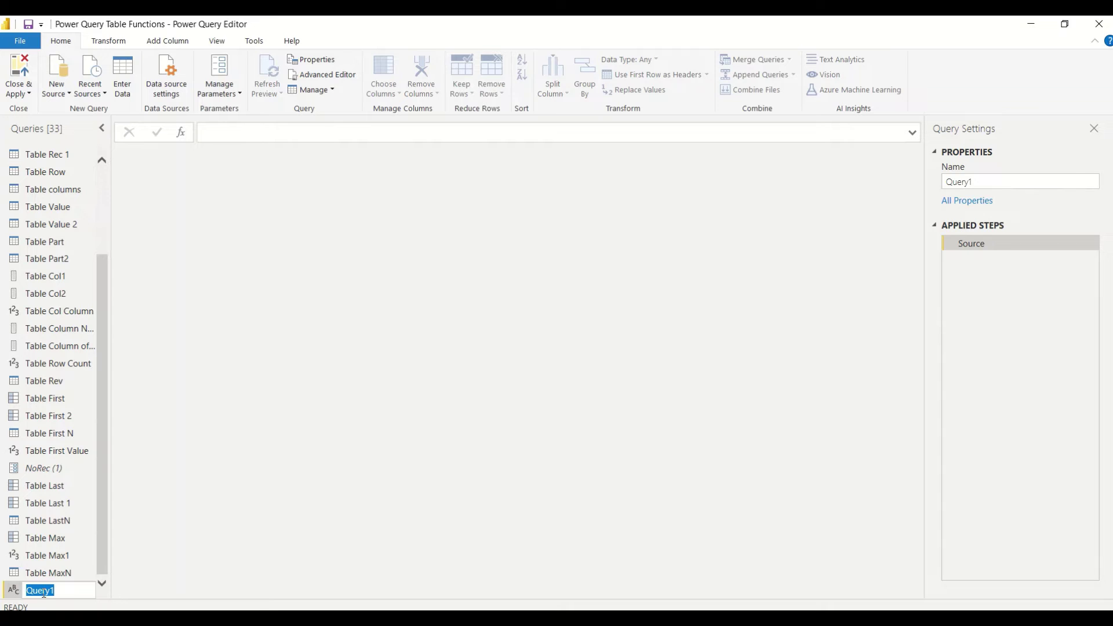
{"action": "type", "text": "Table Min"}
{"action": "left_click", "coordinate": [183, 573]}
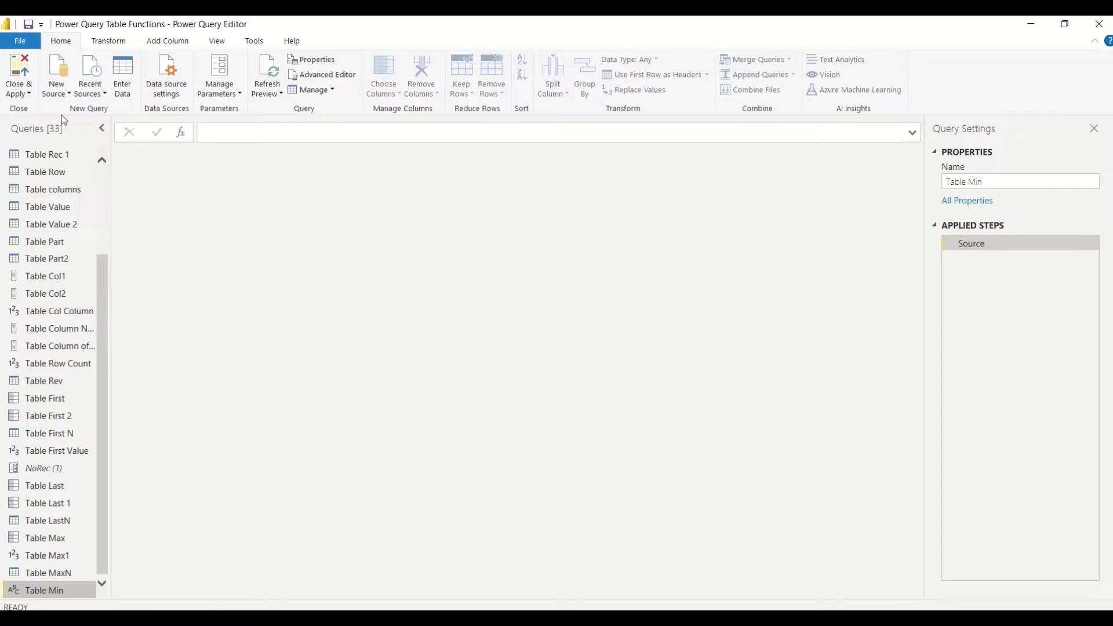
{"action": "left_click", "coordinate": [57, 95]}
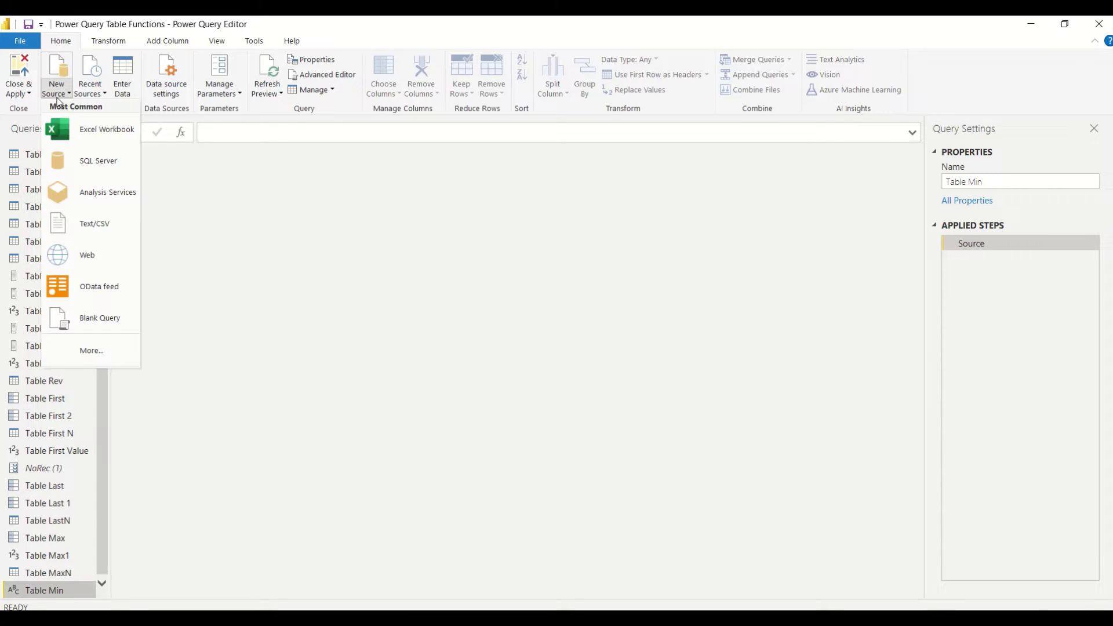
{"action": "left_click", "coordinate": [264, 243]}
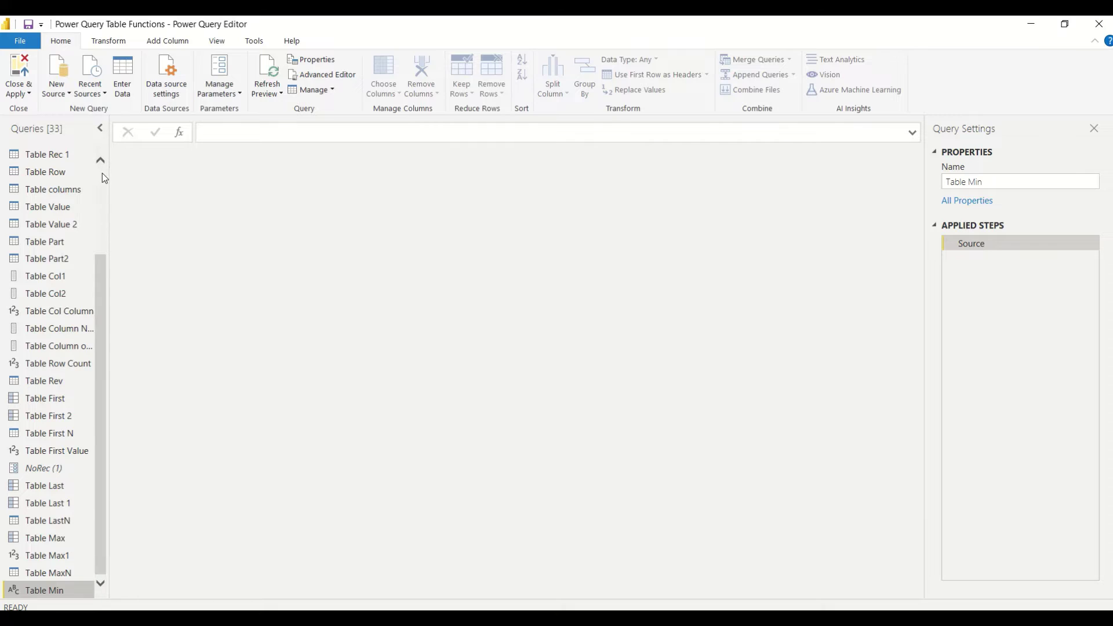
View the data of the Table 1 and Table 2 queries
{"action": "scroll", "coordinate": [99, 172], "scroll_direction": "up", "scroll_amount": 3}
{"action": "left_click", "coordinate": [49, 160]}
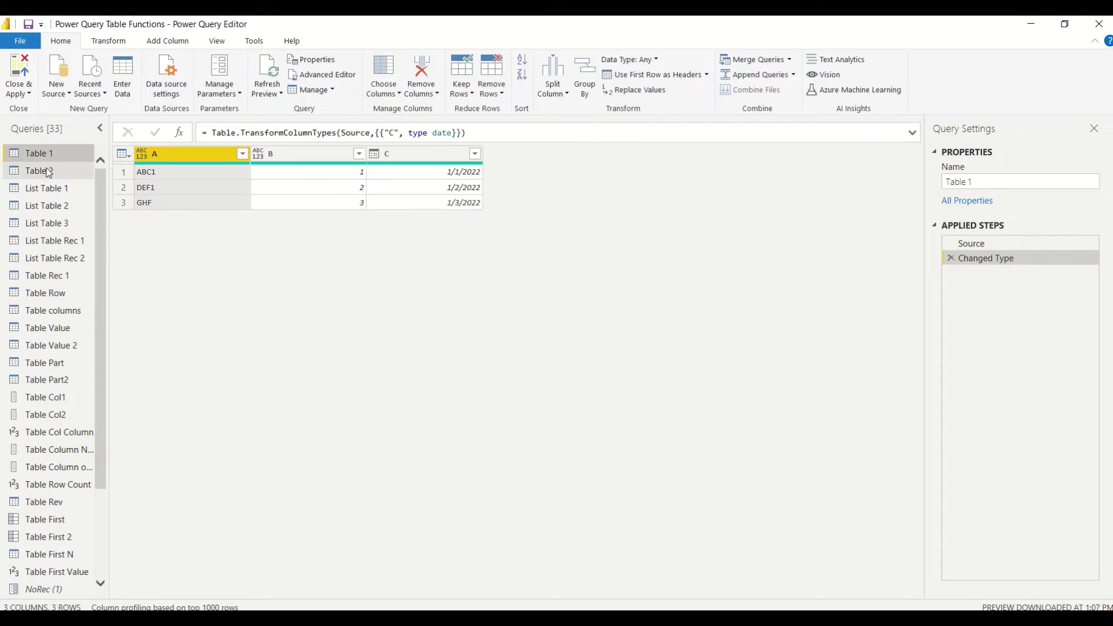
{"action": "left_click", "coordinate": [49, 173]}
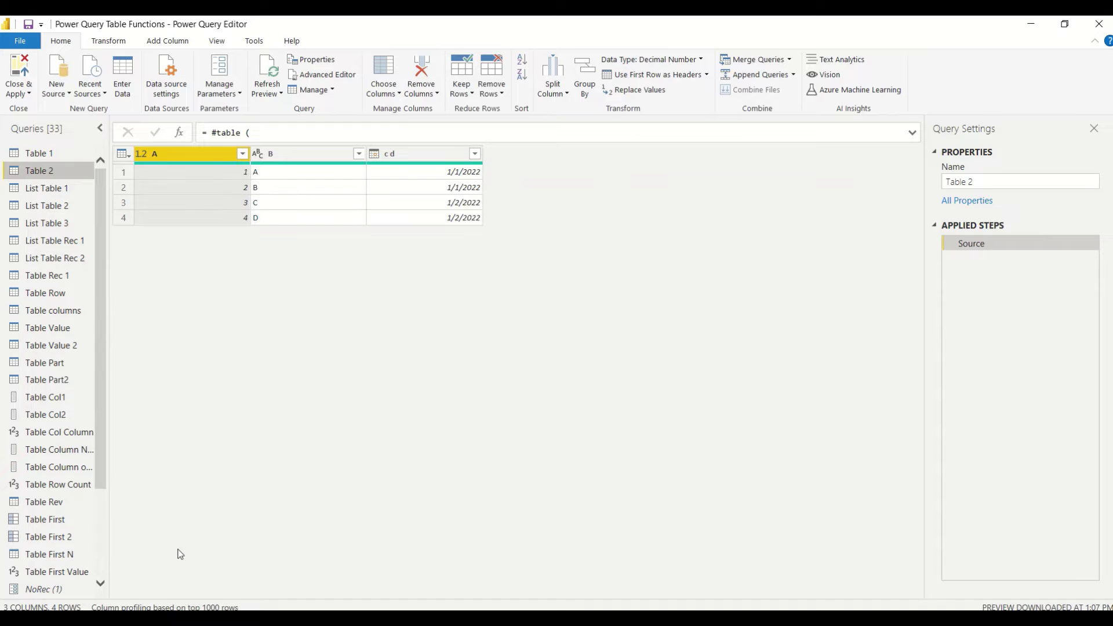
{"action": "scroll", "coordinate": [91, 533], "scroll_direction": "down", "scroll_amount": 3}
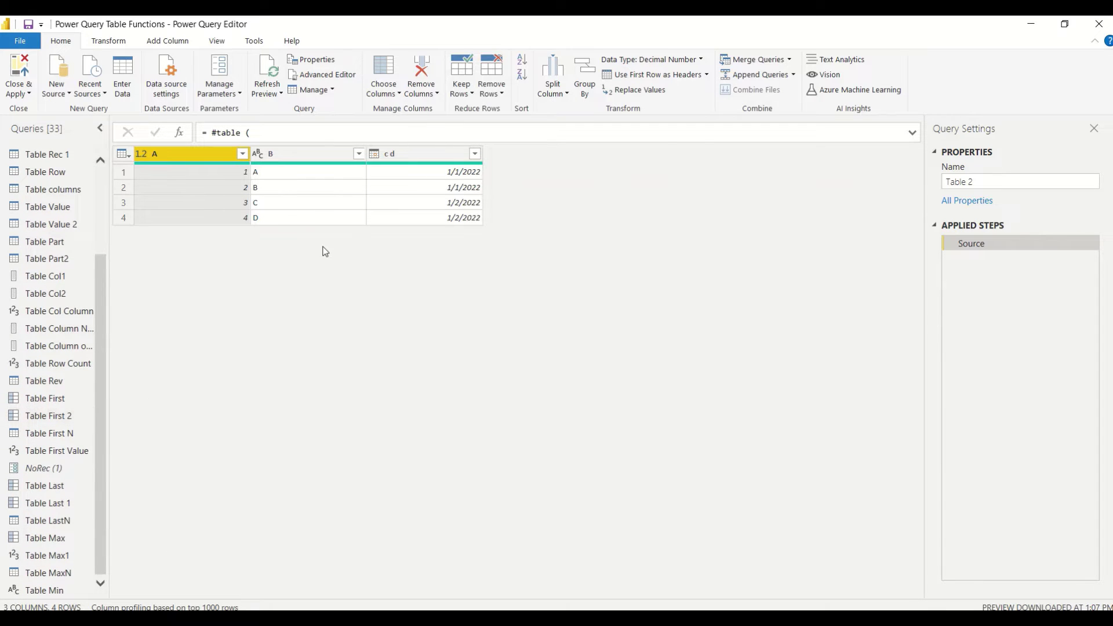
Set the Table Min query's Source in the Advanced Editor to Table.Min(#"Table 2","B")
{"action": "left_click", "coordinate": [58, 590]}
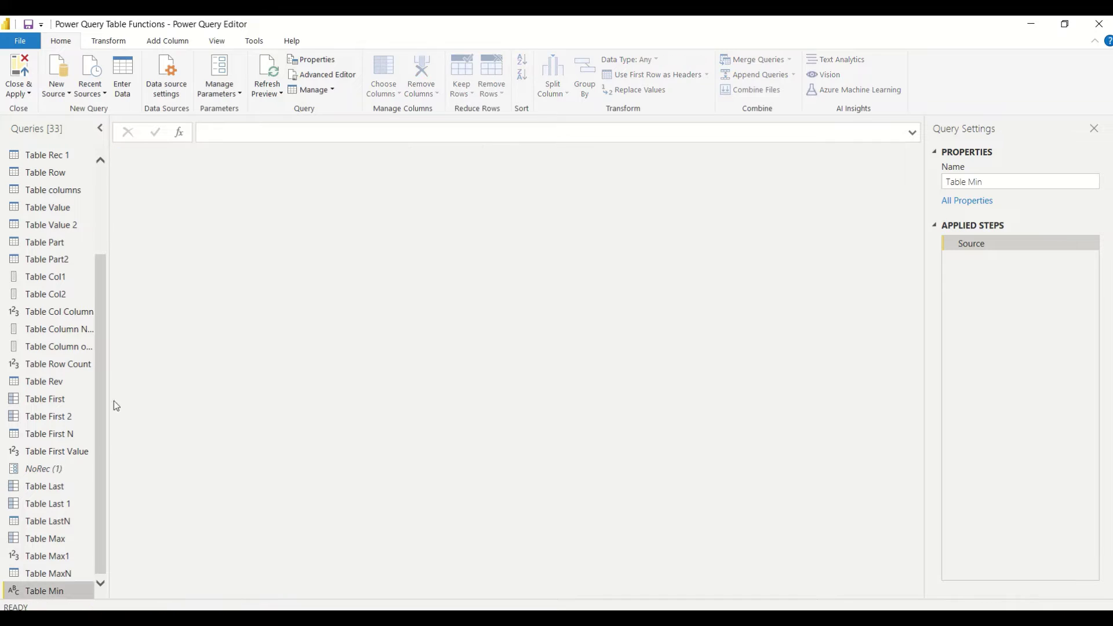
{"action": "right_click", "coordinate": [65, 591]}
{"action": "left_click", "coordinate": [93, 589]}
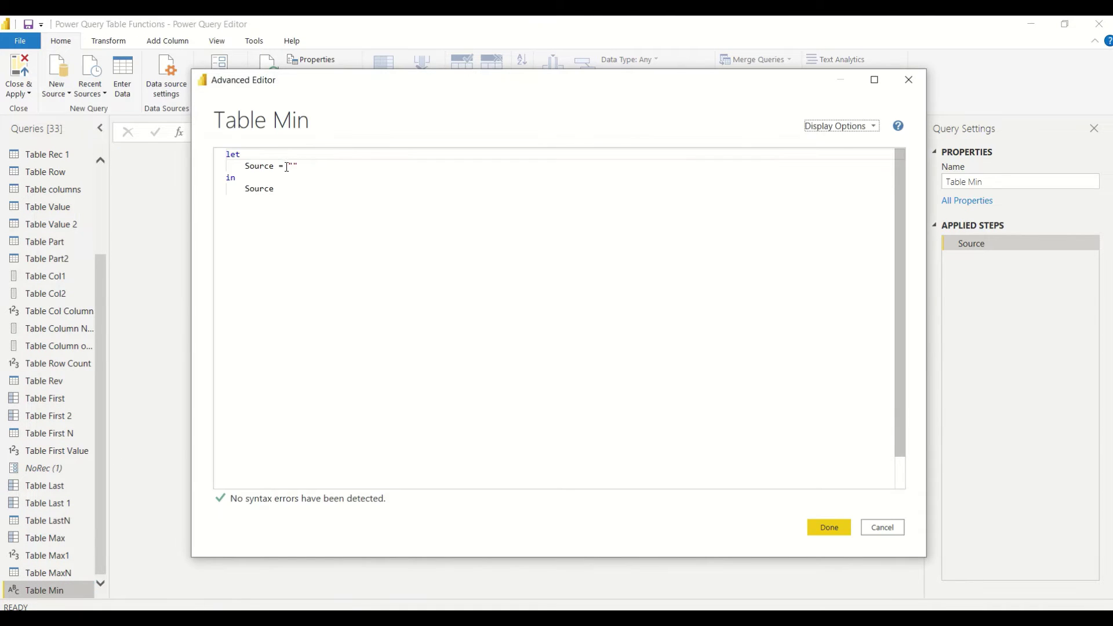
{"action": "left_click_drag", "start_coordinate": [287, 166], "coordinate": [299, 165]}
{"action": "type", "text": "Ta"}
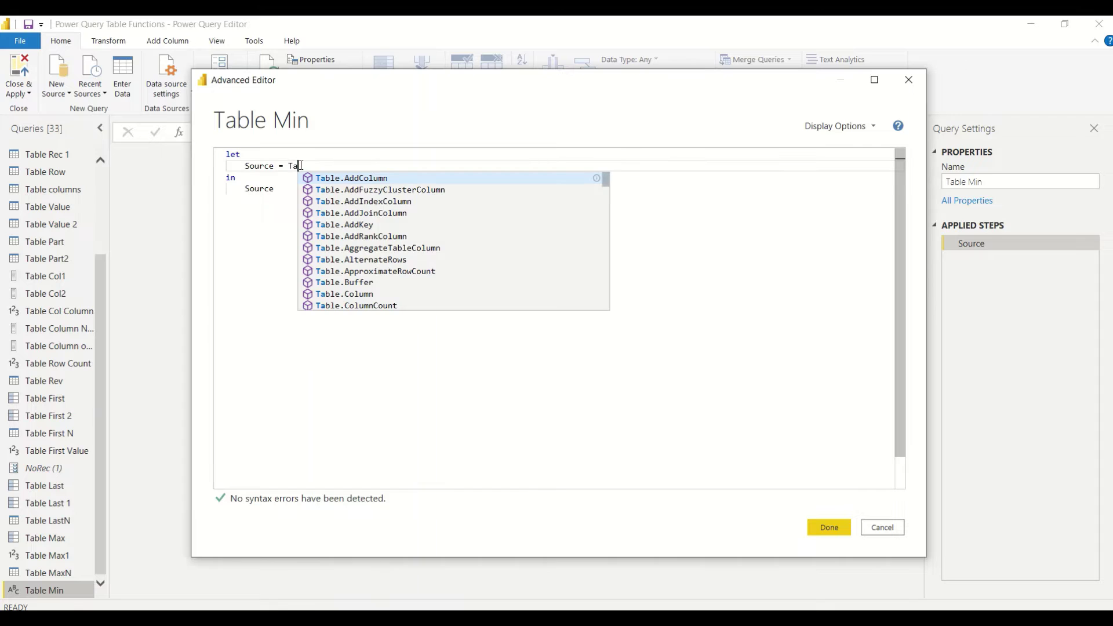
{"action": "type", "text": "ble.Min(#\""}
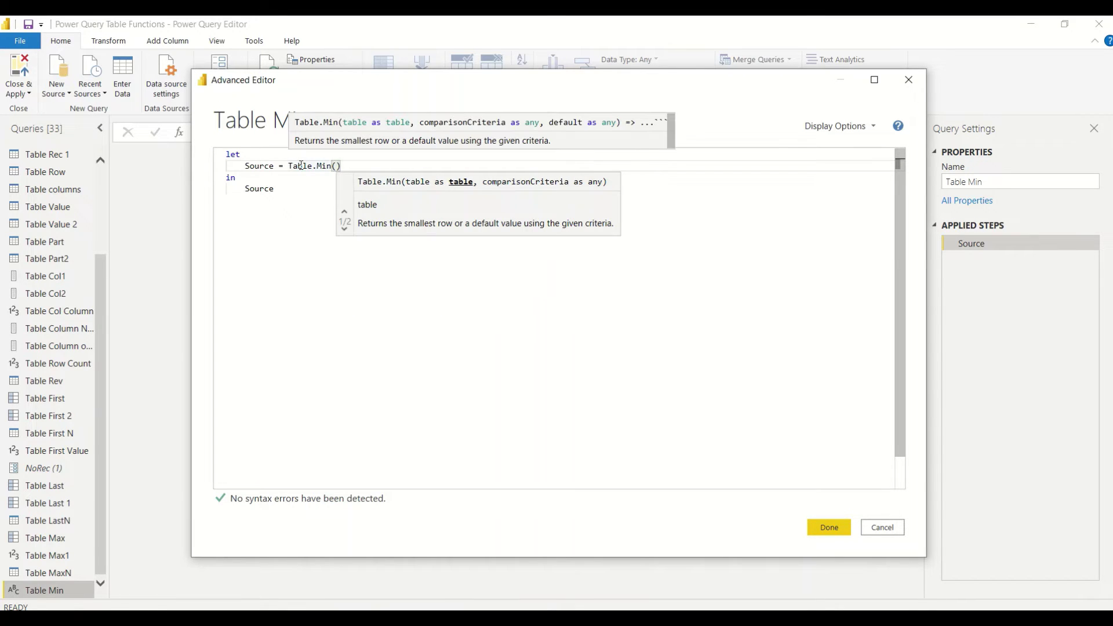
{"action": "type", "text": "Table"}
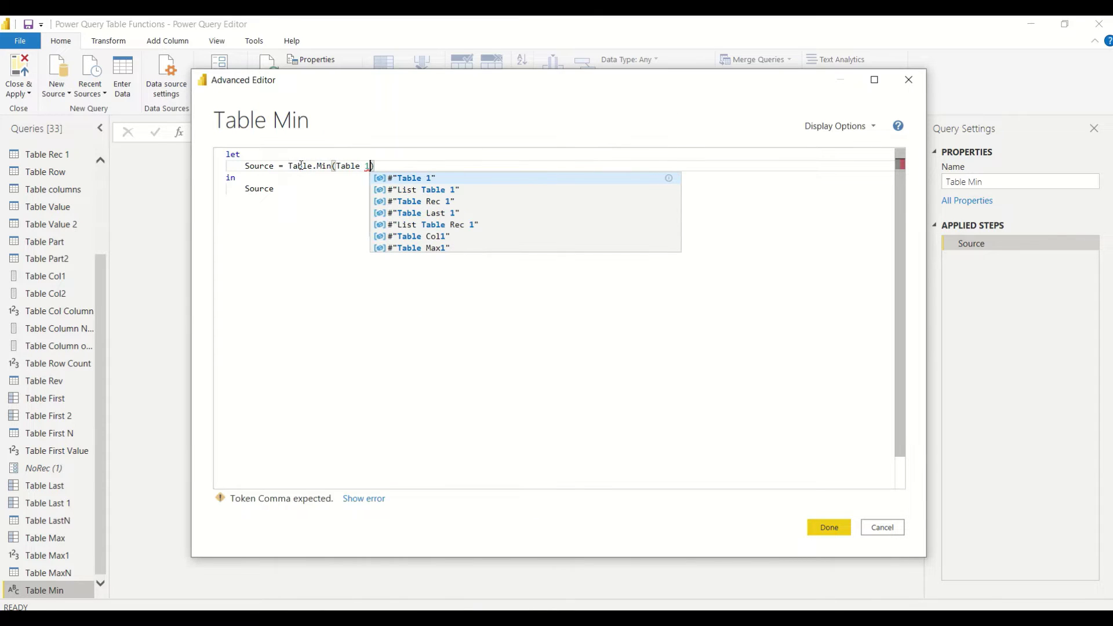
{"action": "type", "text": " 2"}
{"action": "key", "text": "Tab"}
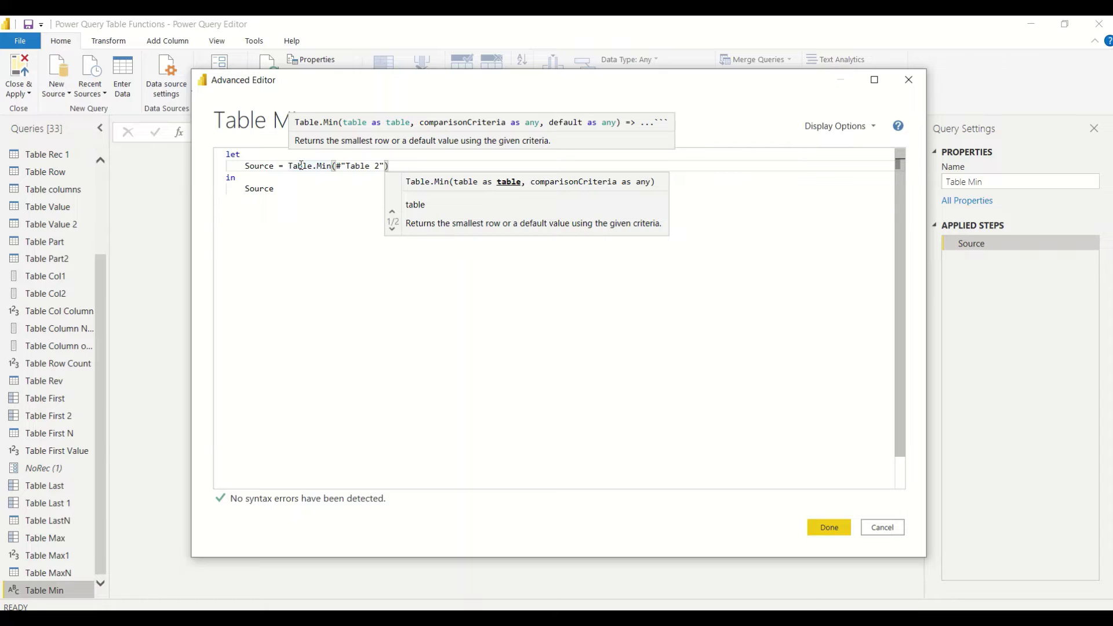
{"action": "type", "text": ","}
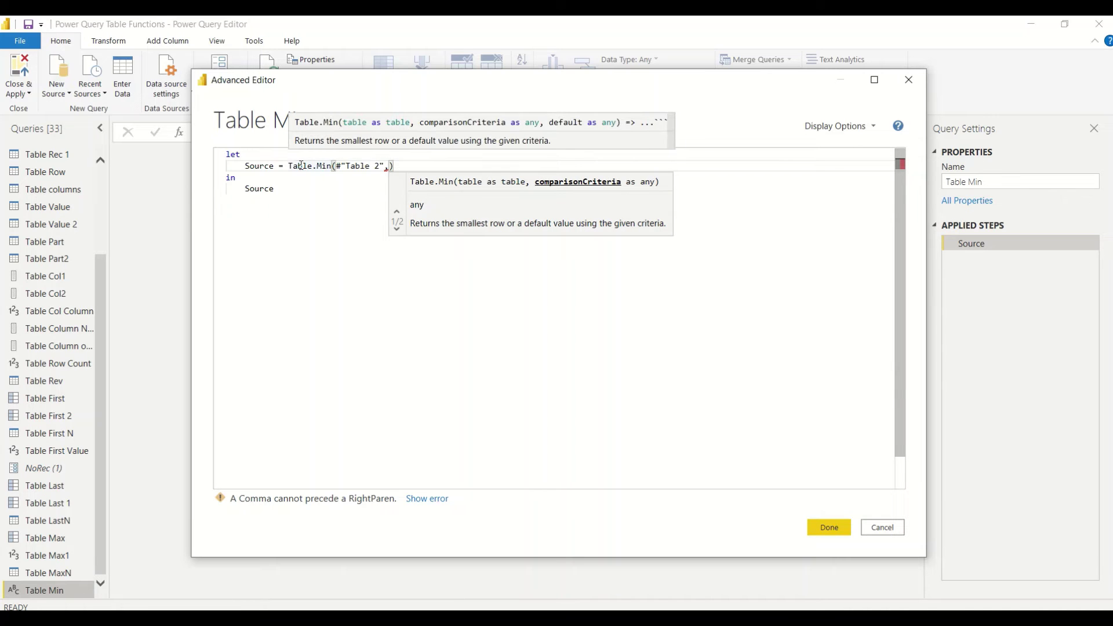
{"action": "type", "text": "\"B"}
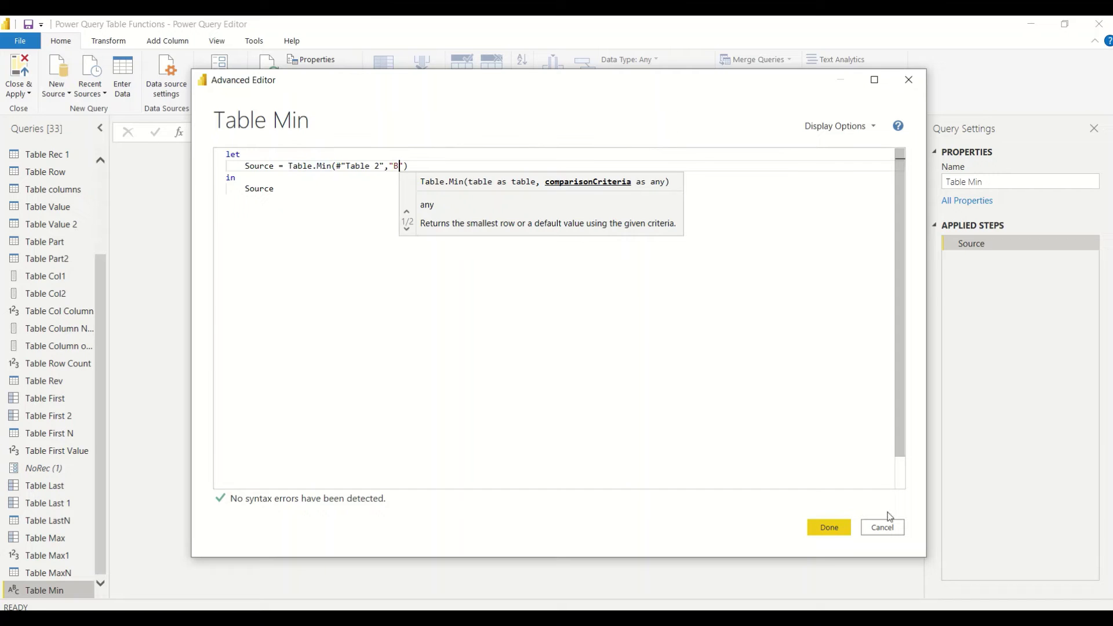
{"action": "left_click", "coordinate": [839, 527]}
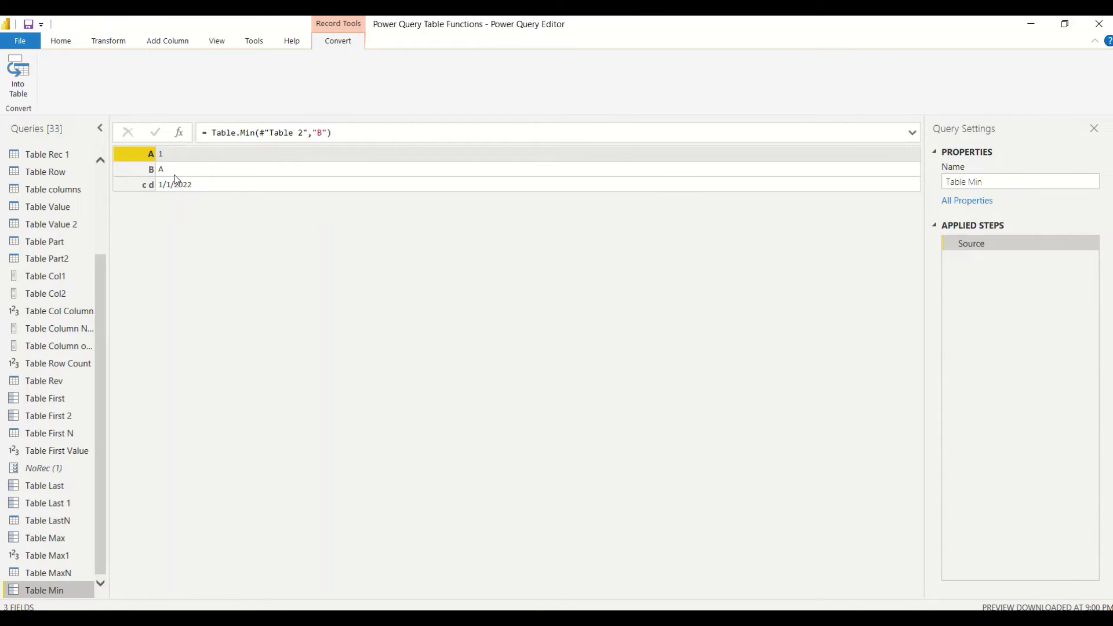
Change the table argument in the Table Min formula to #"Table 1"
{"action": "left_click", "coordinate": [302, 133]}
{"action": "type", "text": "1"}
{"action": "key", "text": "Return"}
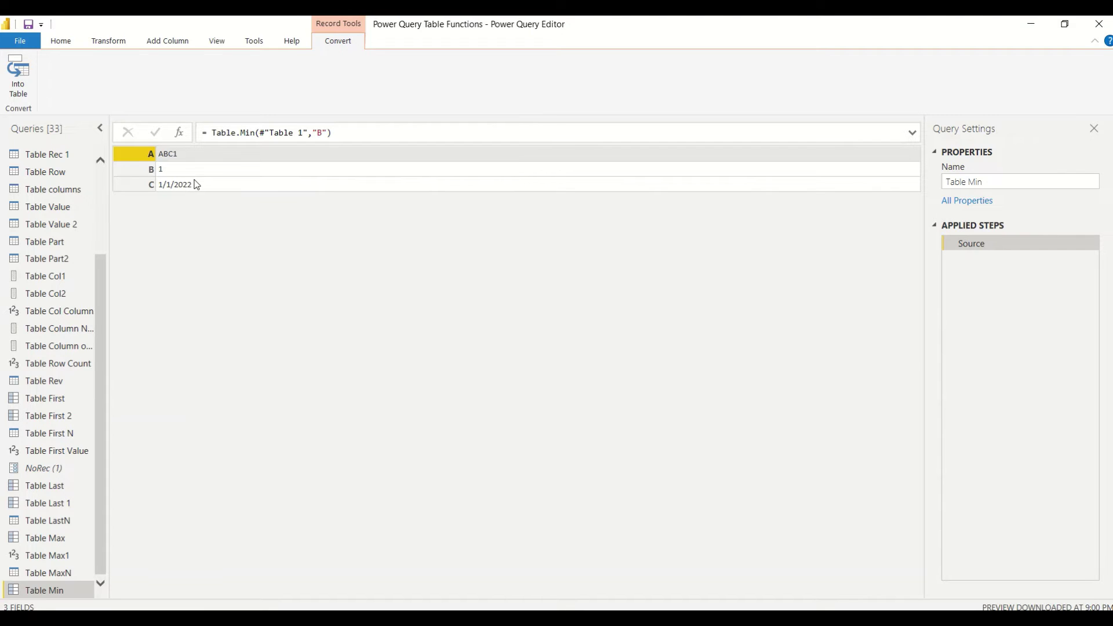
Copy the complete #table expression from the Table 2 query's formula without changing that query
{"action": "scroll", "coordinate": [102, 185], "scroll_direction": "up", "scroll_amount": 3}
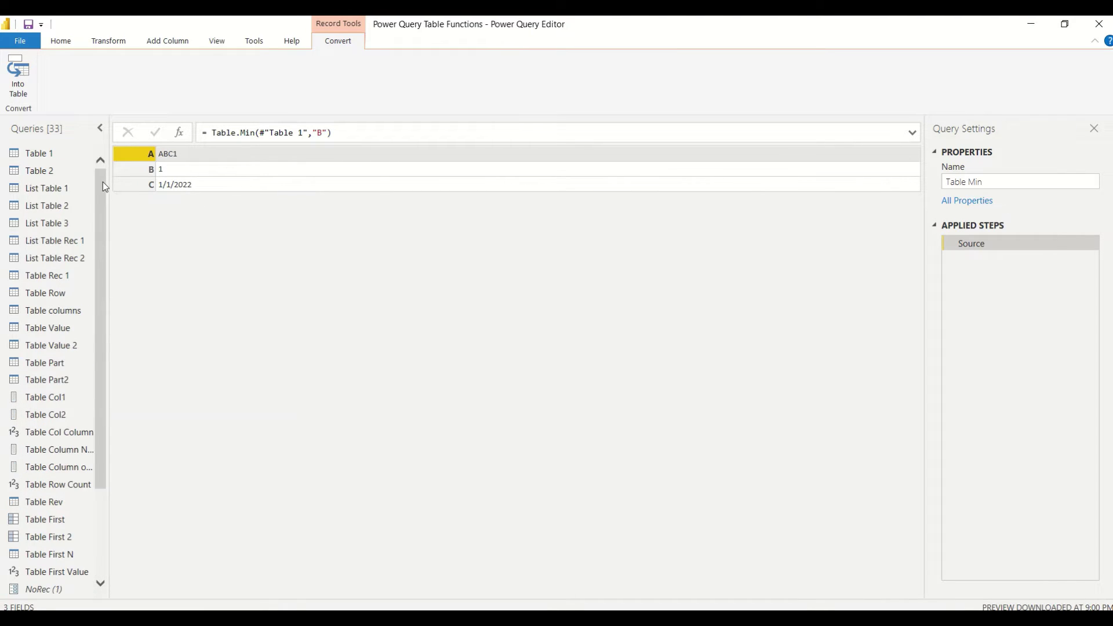
{"action": "left_click", "coordinate": [55, 171]}
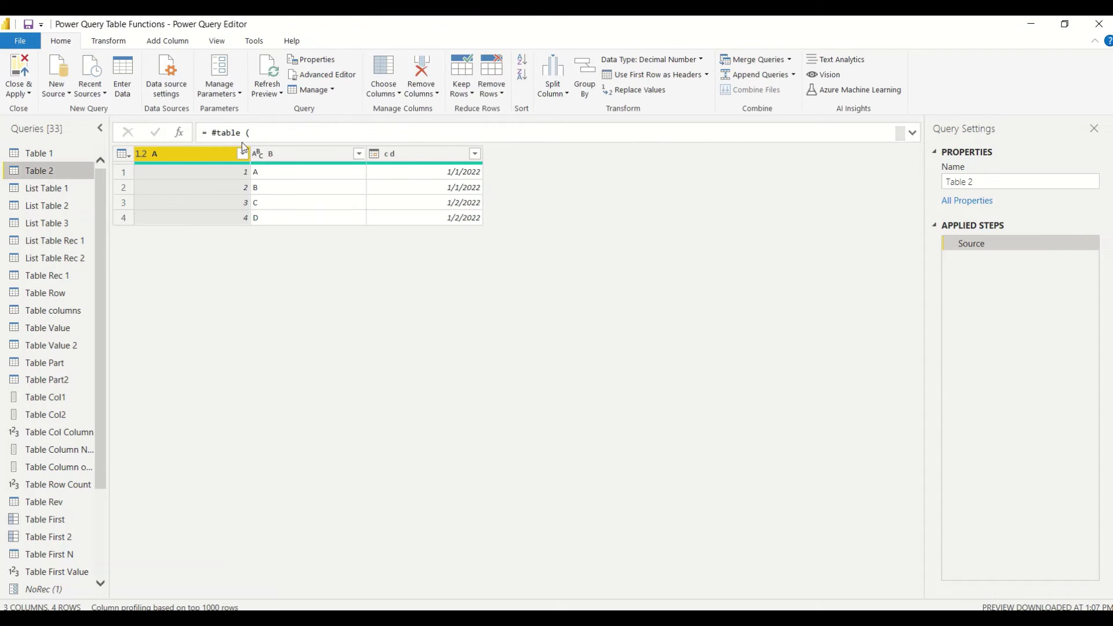
{"action": "left_click", "coordinate": [913, 132]}
{"action": "scroll", "coordinate": [332, 168], "scroll_direction": "down", "scroll_amount": 3}
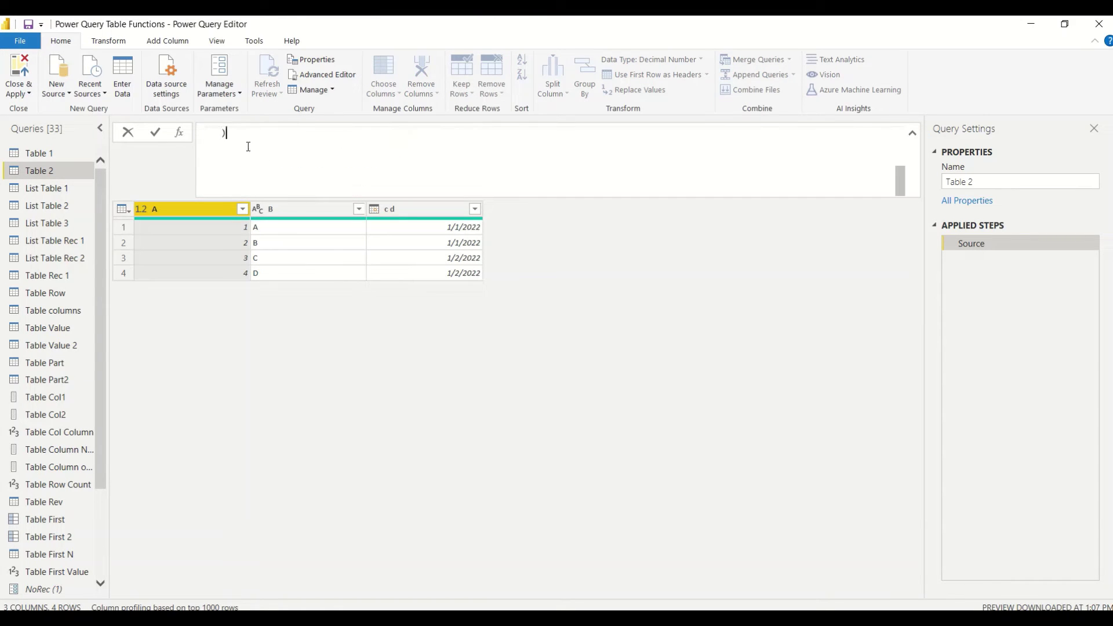
{"action": "mouse_move", "coordinate": [226, 132]}
{"action": "left_mouse_down"}
{"action": "mouse_move", "coordinate": [220, 102]}
{"action": "mouse_move", "coordinate": [213, 133]}
{"action": "left_mouse_up"}
{"action": "key", "text": "ctrl+c"}
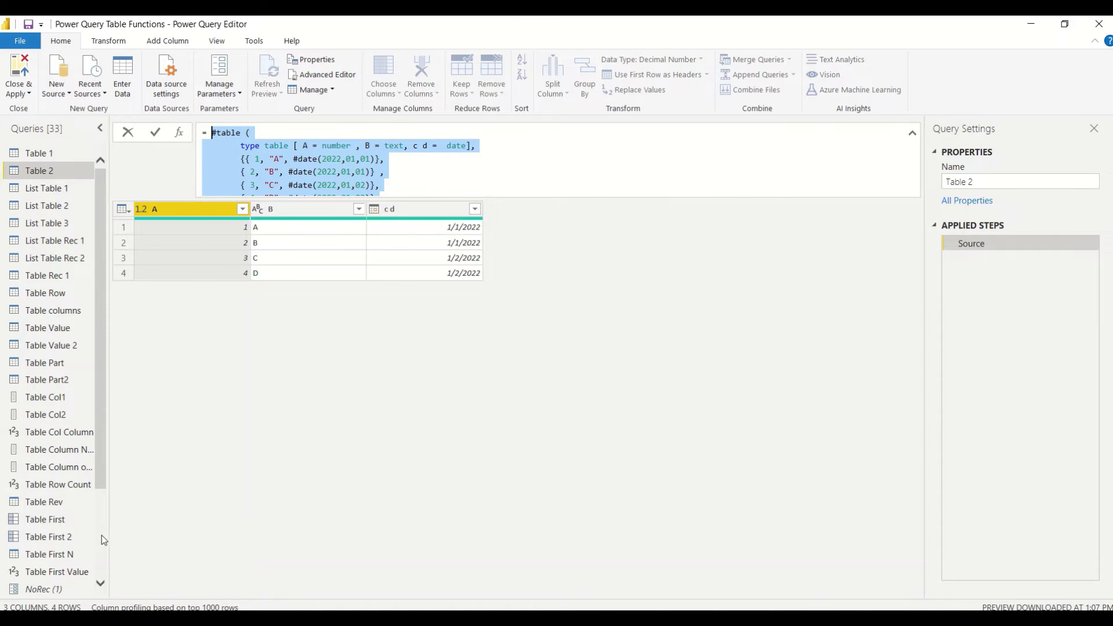
{"action": "key", "text": "Escape"}
{"action": "scroll", "coordinate": [98, 499], "scroll_direction": "down", "scroll_amount": 3}
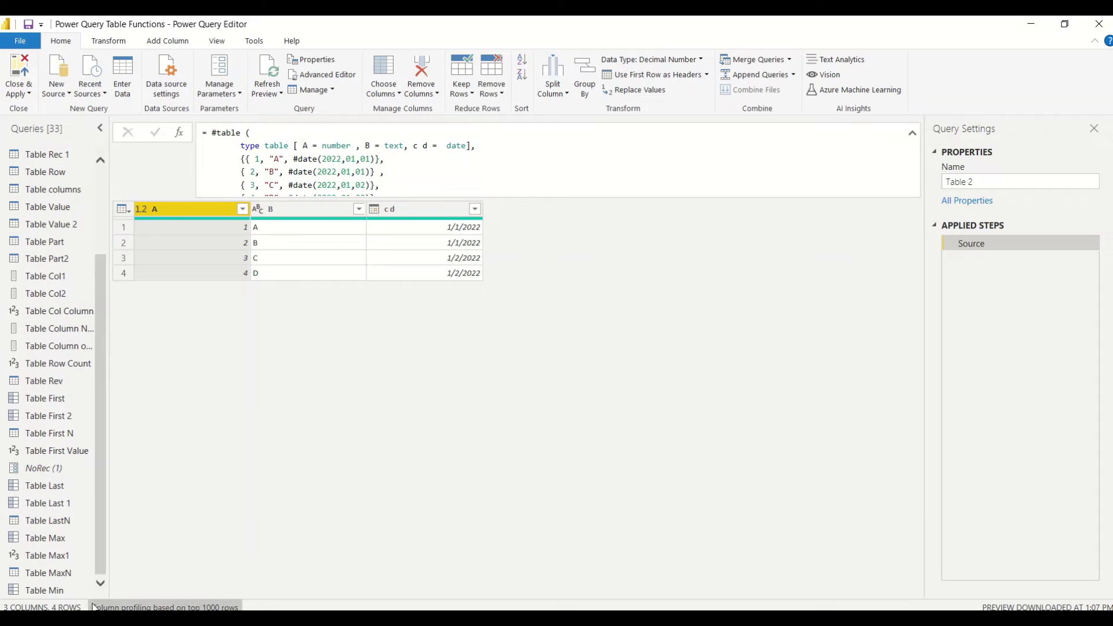
Replace the #"Table 1" argument in the Table Min formula with the copied #table expression
{"action": "left_click", "coordinate": [44, 591]}
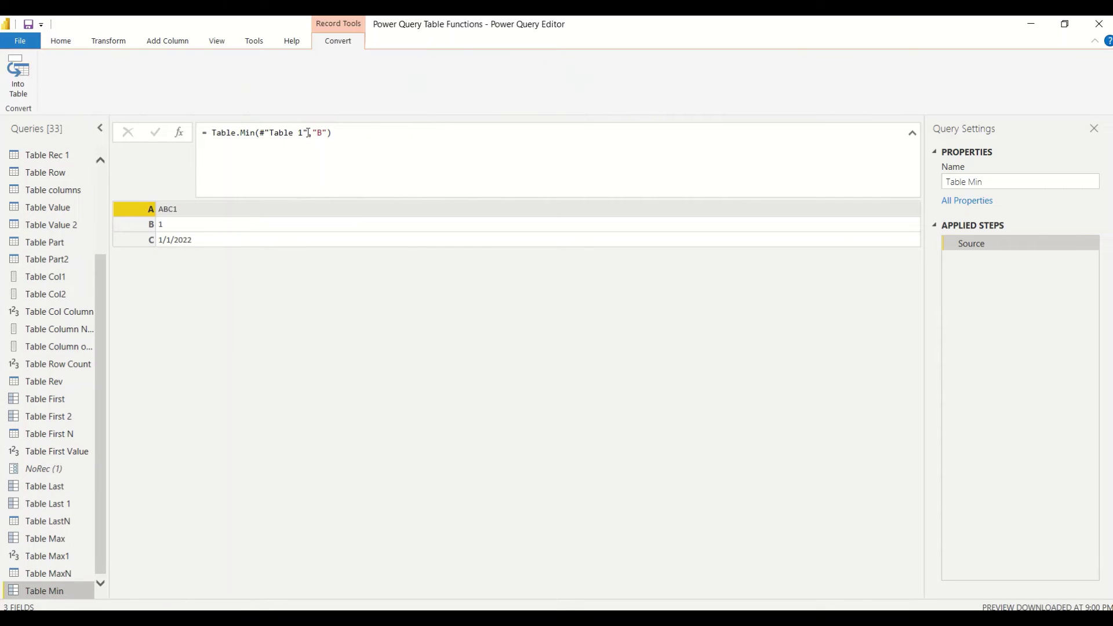
{"action": "left_click_drag", "start_coordinate": [308, 133], "coordinate": [261, 131]}
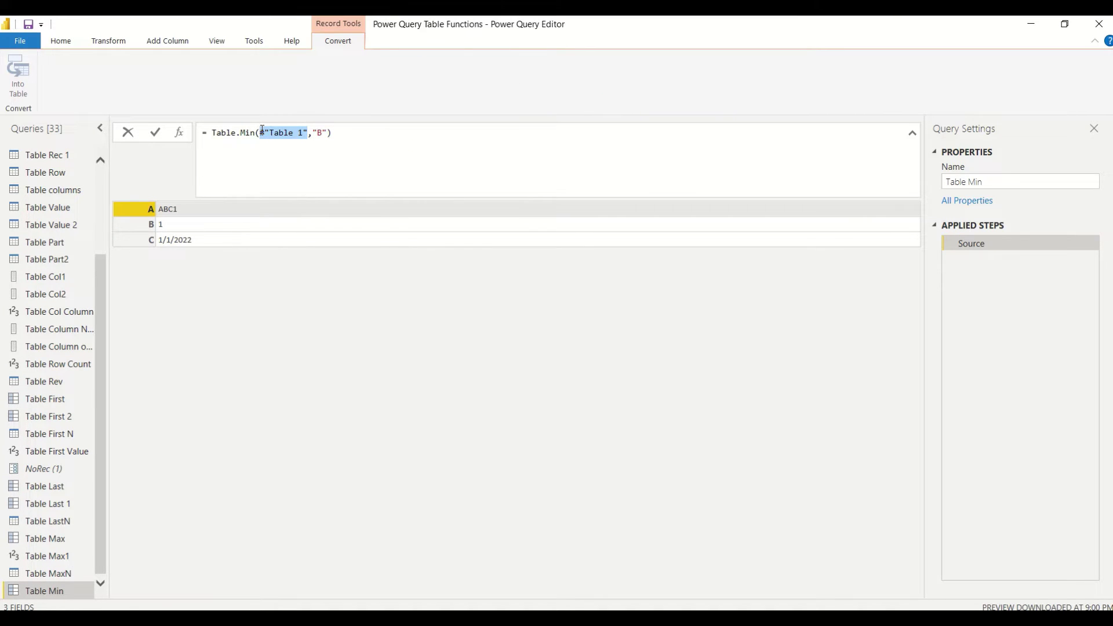
{"action": "key", "text": "ctrl+v"}
{"action": "scroll", "coordinate": [299, 177], "scroll_direction": "up", "scroll_amount": 3}
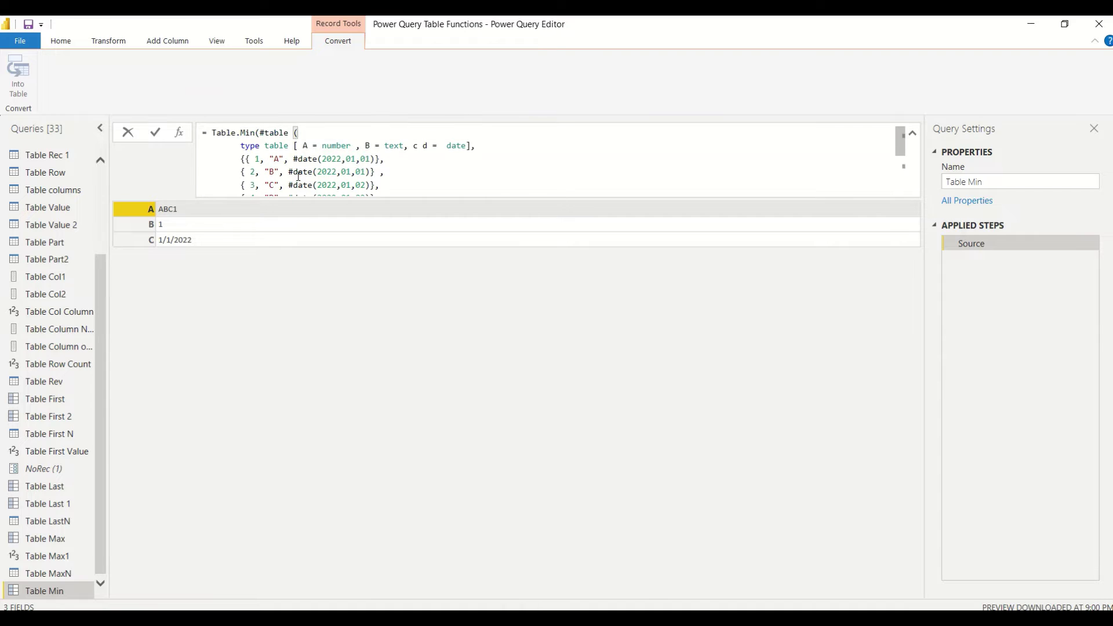
{"action": "key", "text": "Return"}
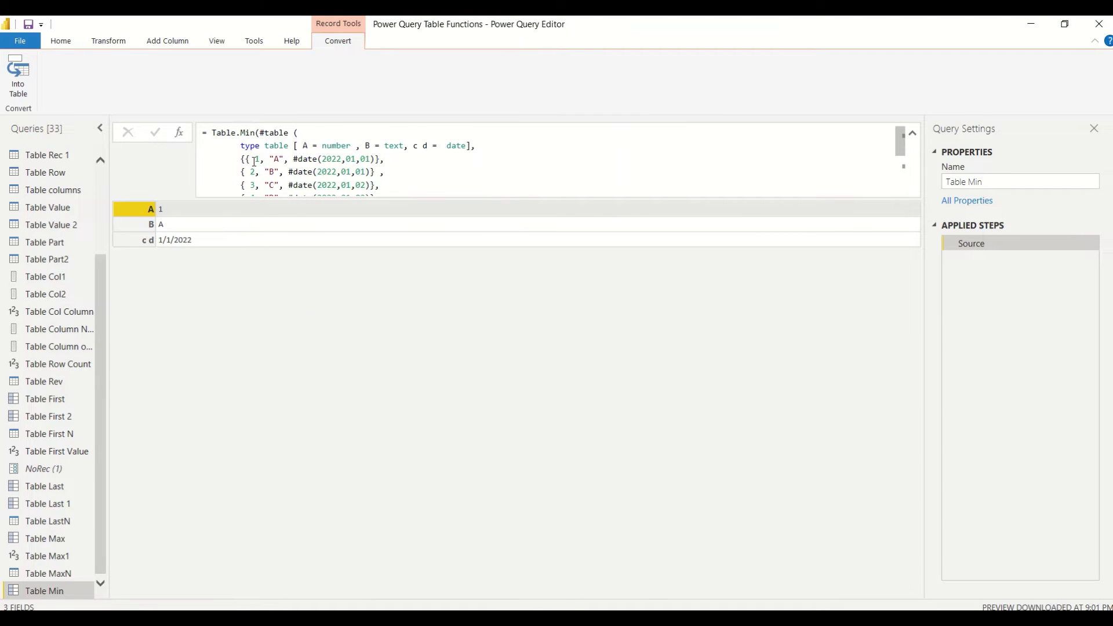
Change the first row of the inline table in the Table Min formula to 5 and "E"
{"action": "left_click", "coordinate": [257, 159]}
{"action": "type", "text": "5"}
{"action": "key", "text": "Return"}
{"action": "left_click", "coordinate": [276, 160]}
{"action": "left_click_drag", "start_coordinate": [273, 159], "coordinate": [280, 159]}
{"action": "type", "text": "E"}
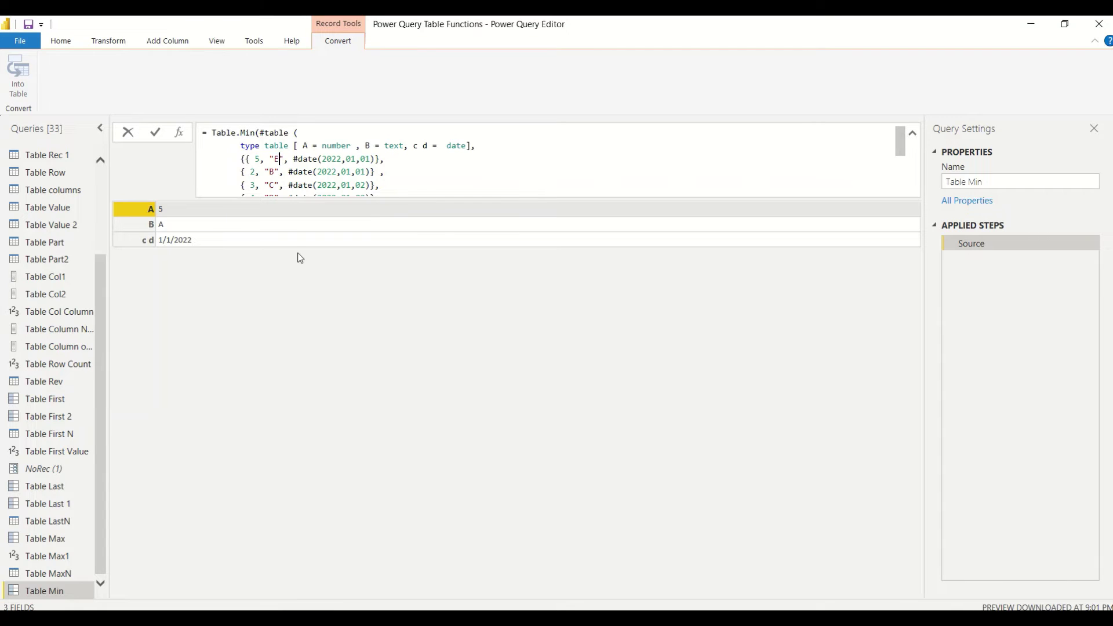
{"action": "key", "text": "Return"}
Set the comparison criterion of the Table Min formula to column "A"
{"action": "scroll", "coordinate": [266, 167], "scroll_direction": "down", "scroll_amount": 3}
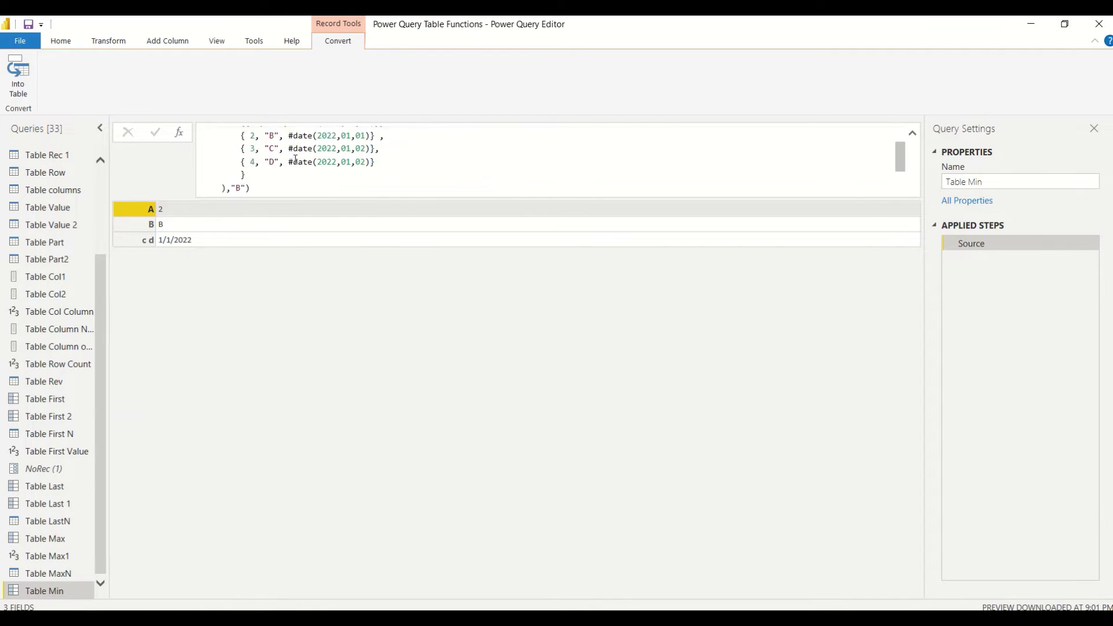
{"action": "double_click", "coordinate": [237, 152]}
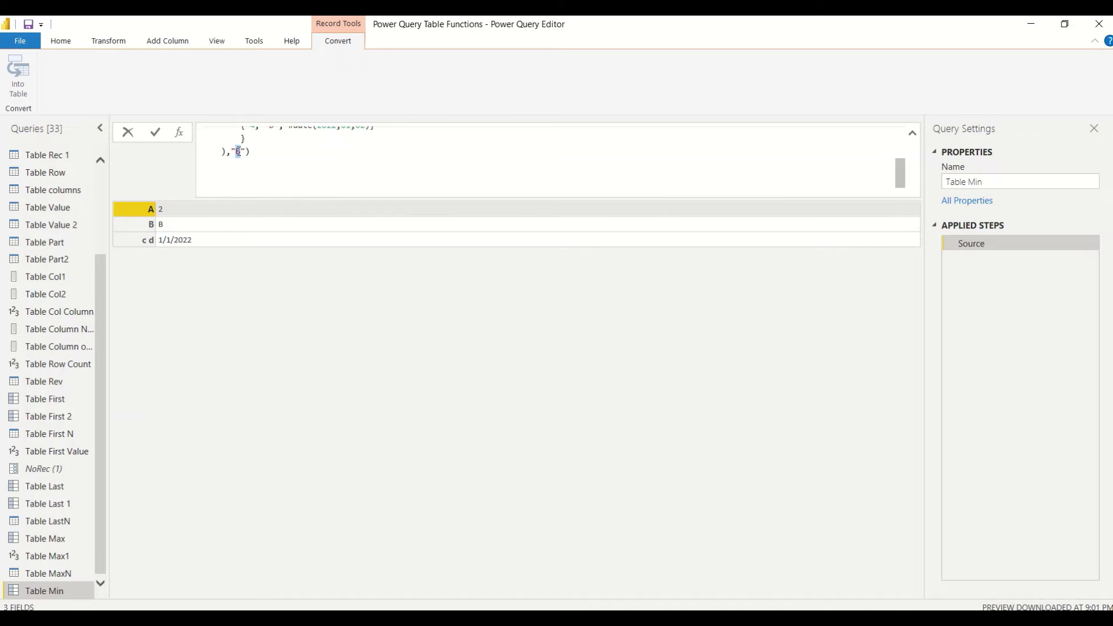
{"action": "type", "text": "A"}
{"action": "key", "text": "Return"}
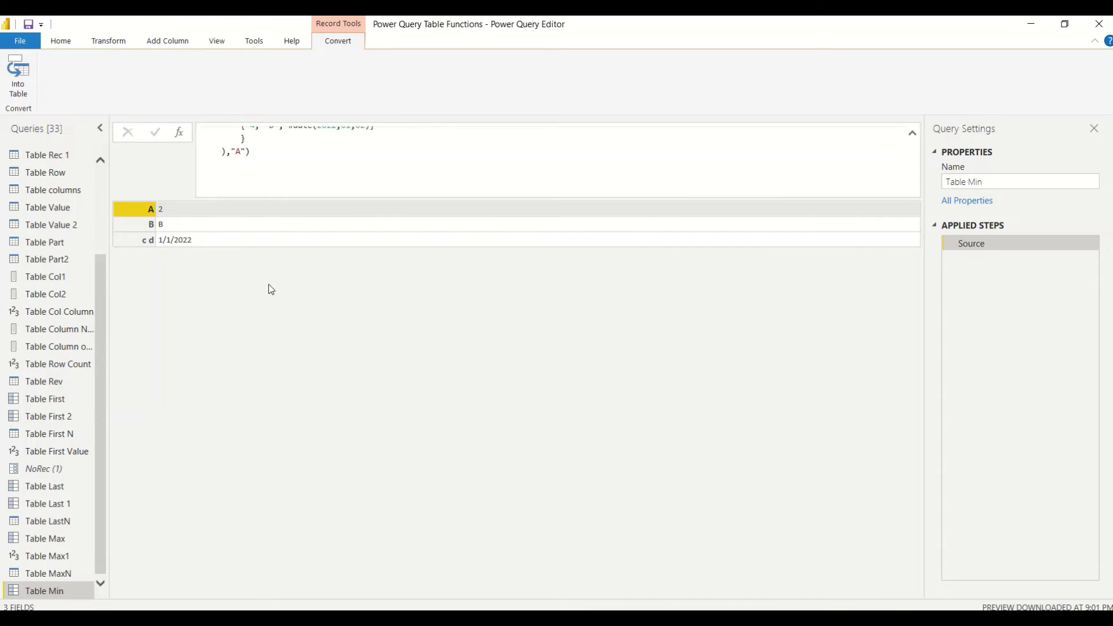
Set the column A value of the inline table's second row, the one with "B", to 4
{"action": "scroll", "coordinate": [298, 186], "scroll_direction": "up", "scroll_amount": 4}
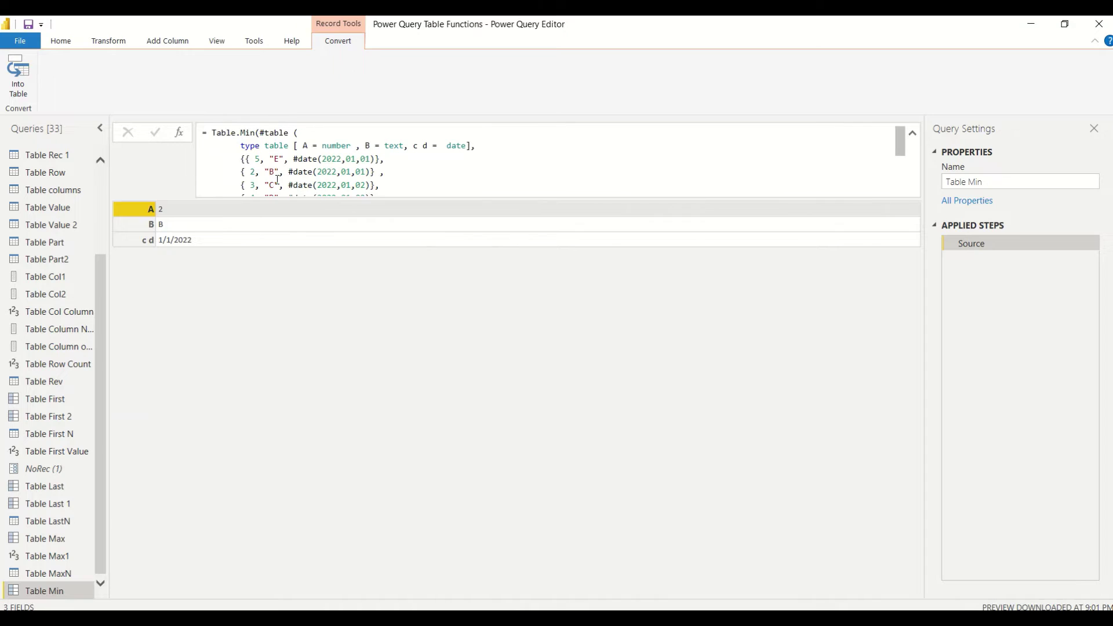
{"action": "left_click", "coordinate": [261, 162]}
{"action": "double_click", "coordinate": [253, 172]}
{"action": "type", "text": "4"}
{"action": "key", "text": "Return"}
{"action": "left_click_drag", "start_coordinate": [100, 538], "coordinate": [100, 540]}
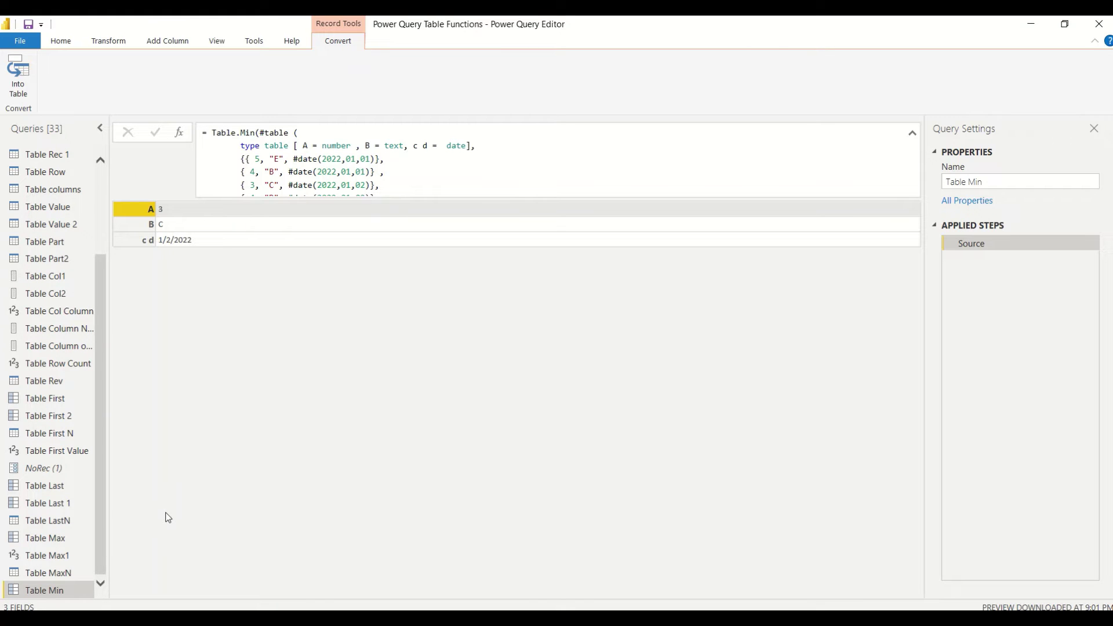
Switch to Firefox, open the Table.Min documentation and copy Example 2's code Table.Min(#table({"a"}, {}), "a", -1)
{"action": "key", "text": "alt+Tab"}
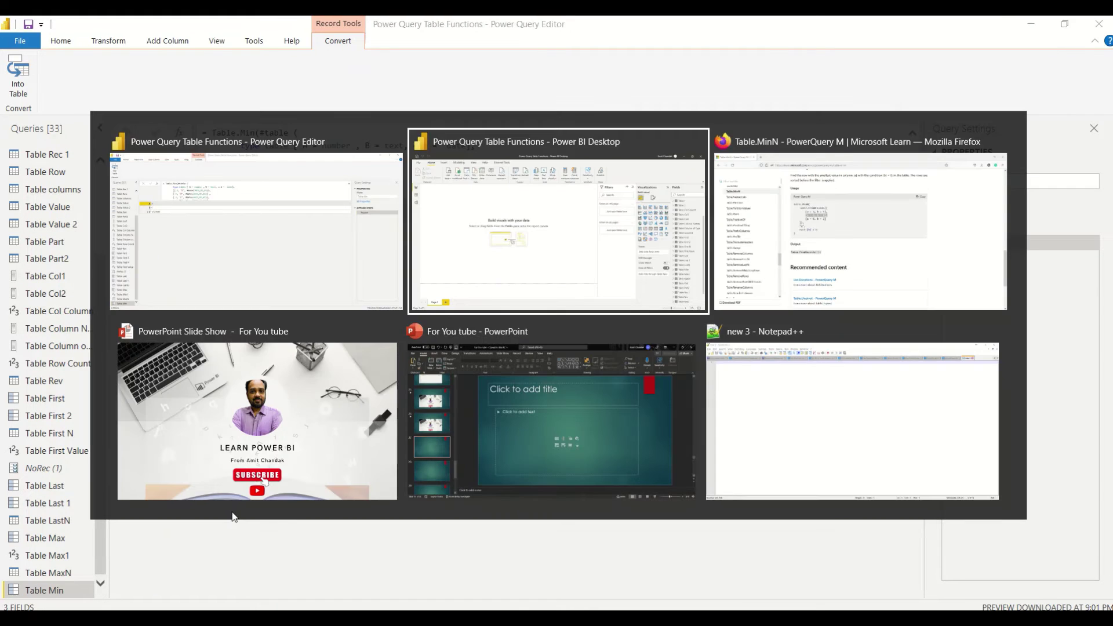
{"action": "key", "text": "Tab"}
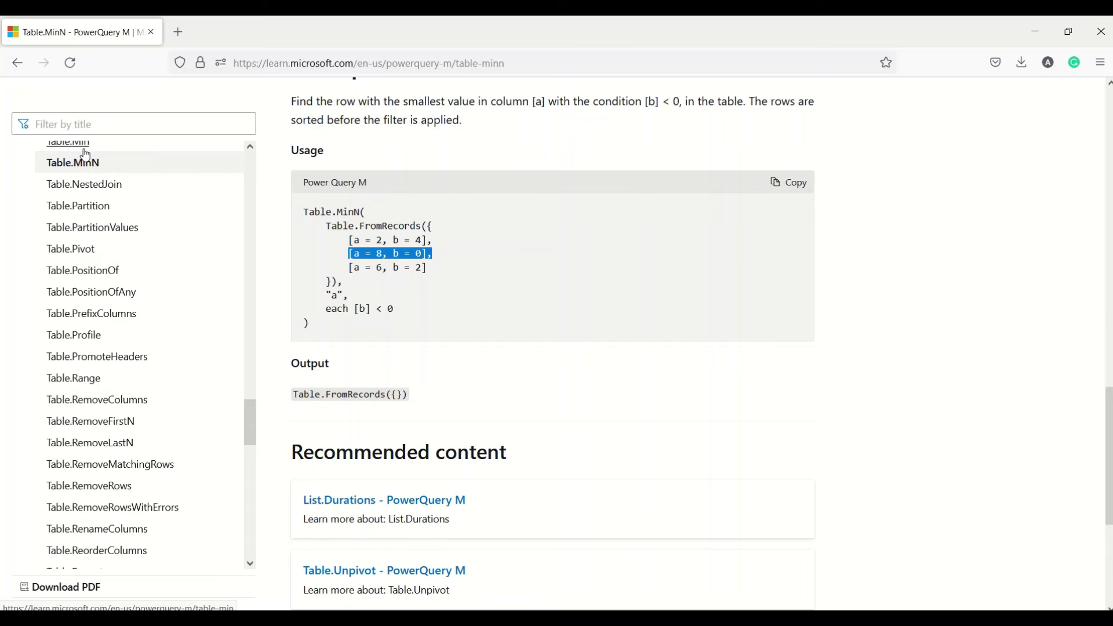
{"action": "left_click", "coordinate": [85, 150]}
{"action": "scroll", "coordinate": [422, 389], "scroll_direction": "down", "scroll_amount": 10}
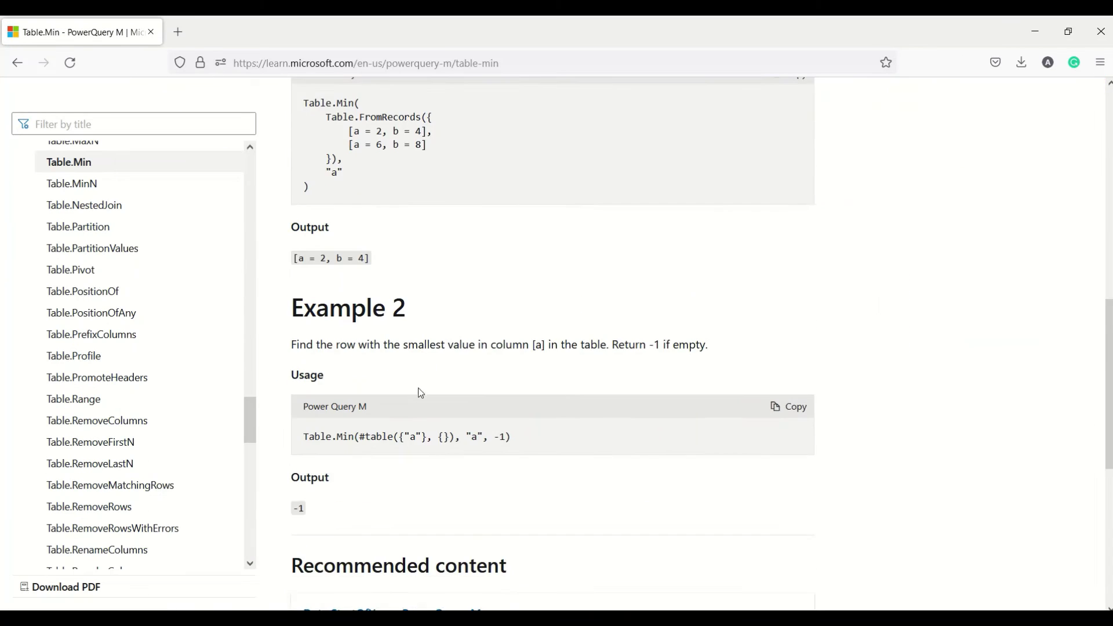
{"action": "scroll", "coordinate": [419, 388], "scroll_direction": "down", "scroll_amount": 2}
{"action": "left_click_drag", "start_coordinate": [512, 361], "coordinate": [298, 364]}
{"action": "key", "text": "ctrl+c"}
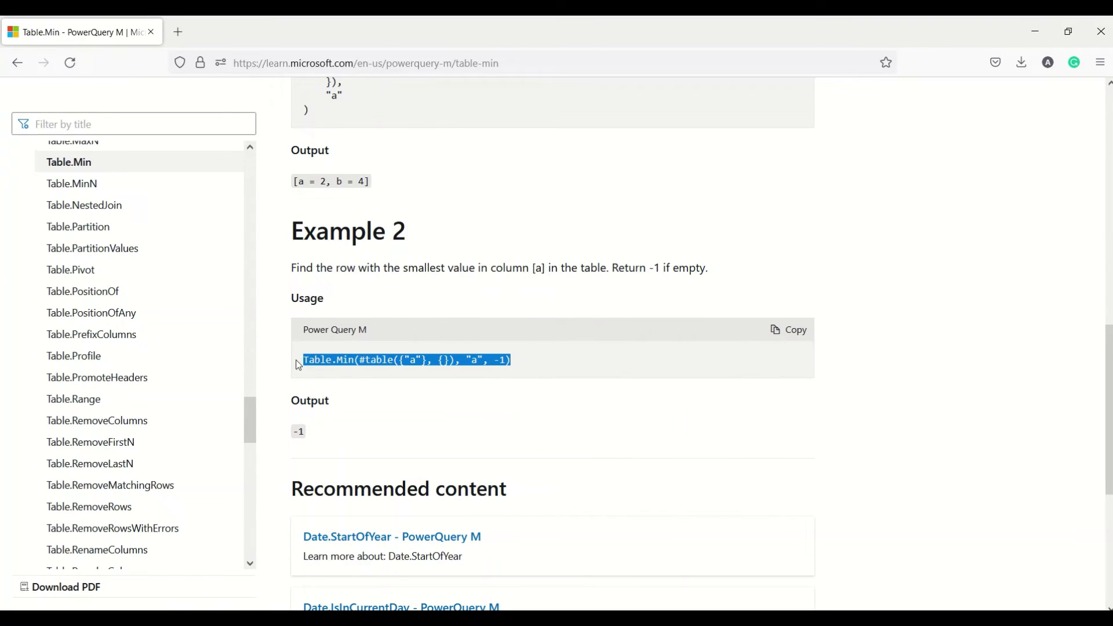
Switch back to the Power Query Editor, create a blank query and rename it as Table Min1
{"action": "key", "text": "alt+Tab"}
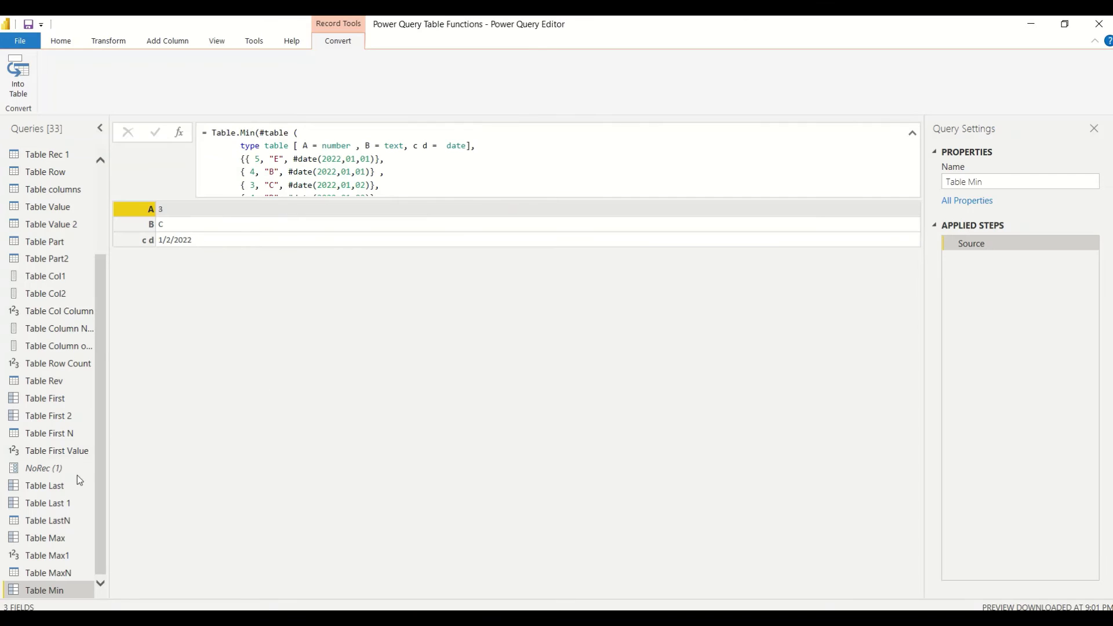
{"action": "left_click", "coordinate": [62, 42]}
{"action": "left_click", "coordinate": [64, 90]}
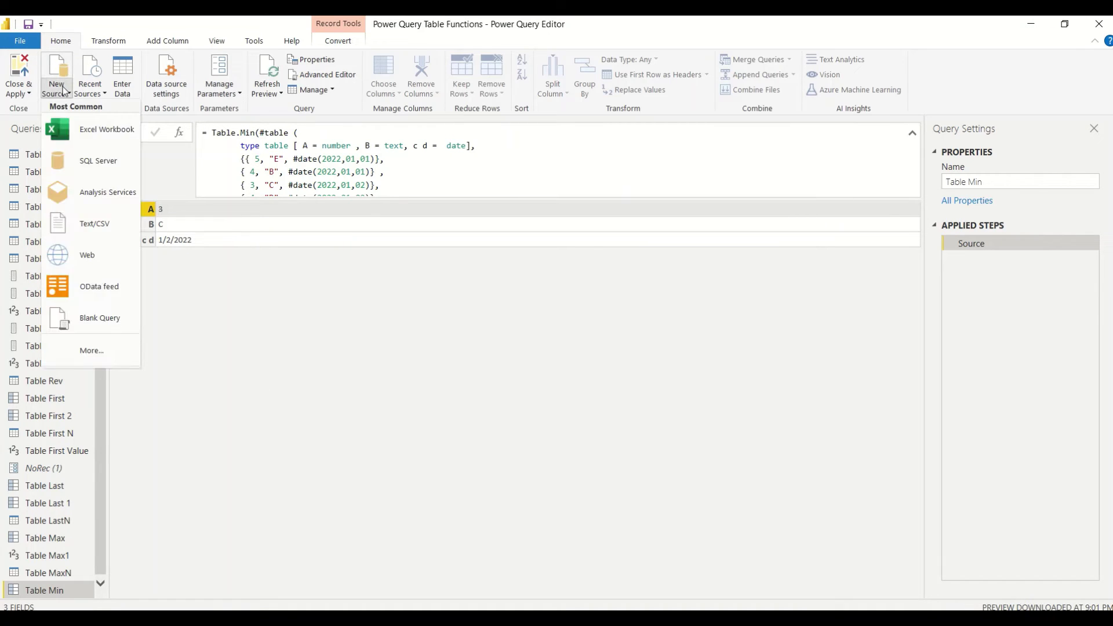
{"action": "left_click", "coordinate": [100, 318]}
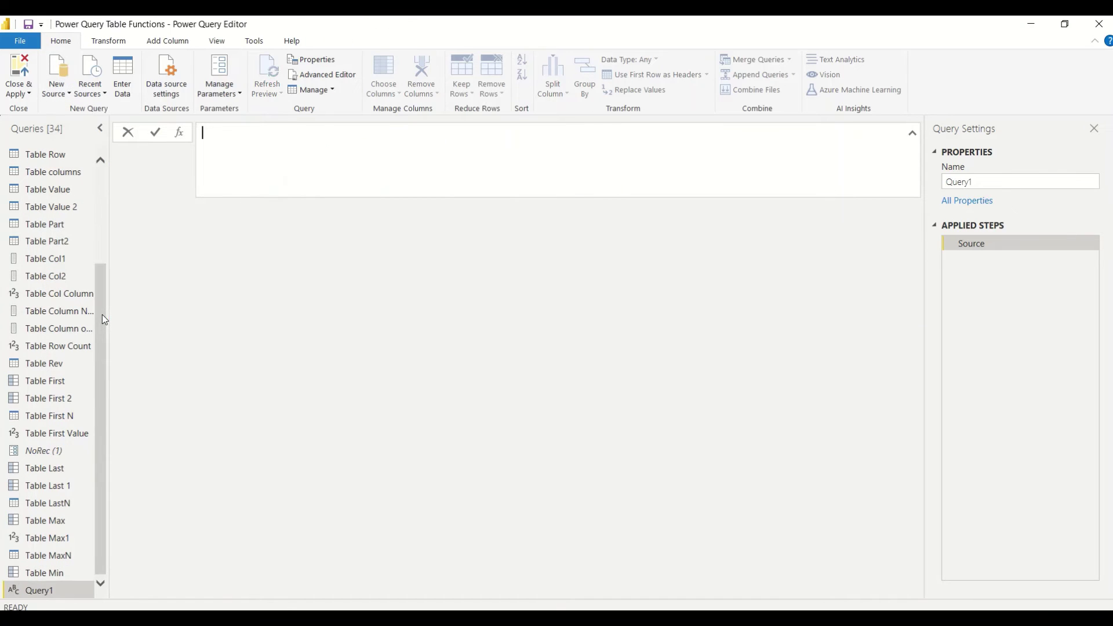
{"action": "double_click", "coordinate": [41, 590]}
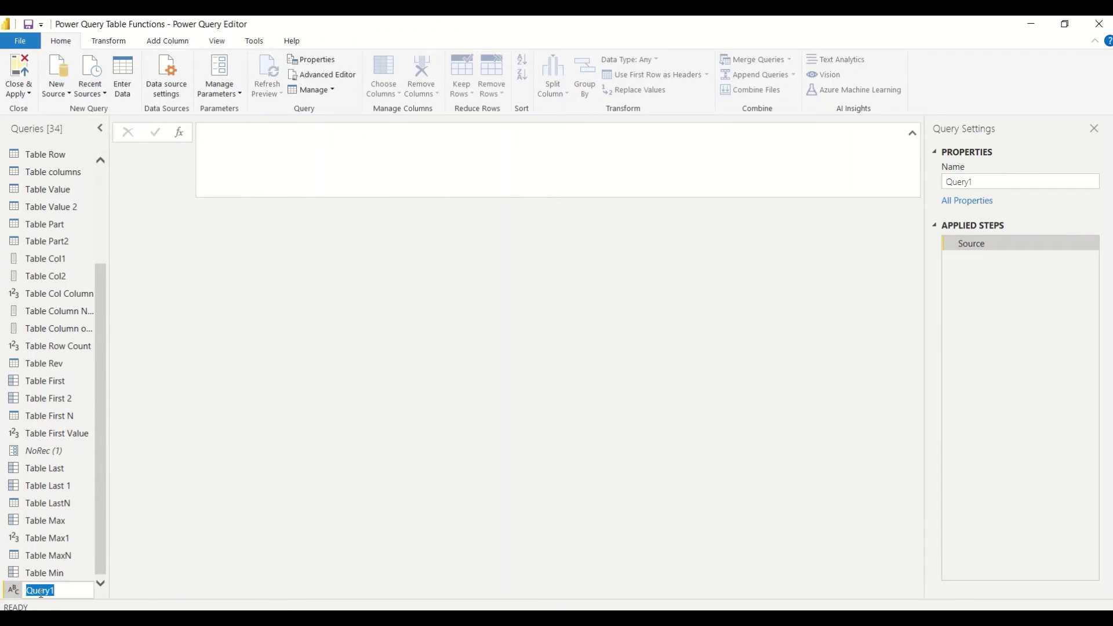
{"action": "type", "text": "Table Min1"}
{"action": "key", "text": "Return"}
Set the source of Table Min1 to the copied code Table.Min(#table({"a"}, {}), "a", -1) and apply it
{"action": "right_click", "coordinate": [42, 598]}
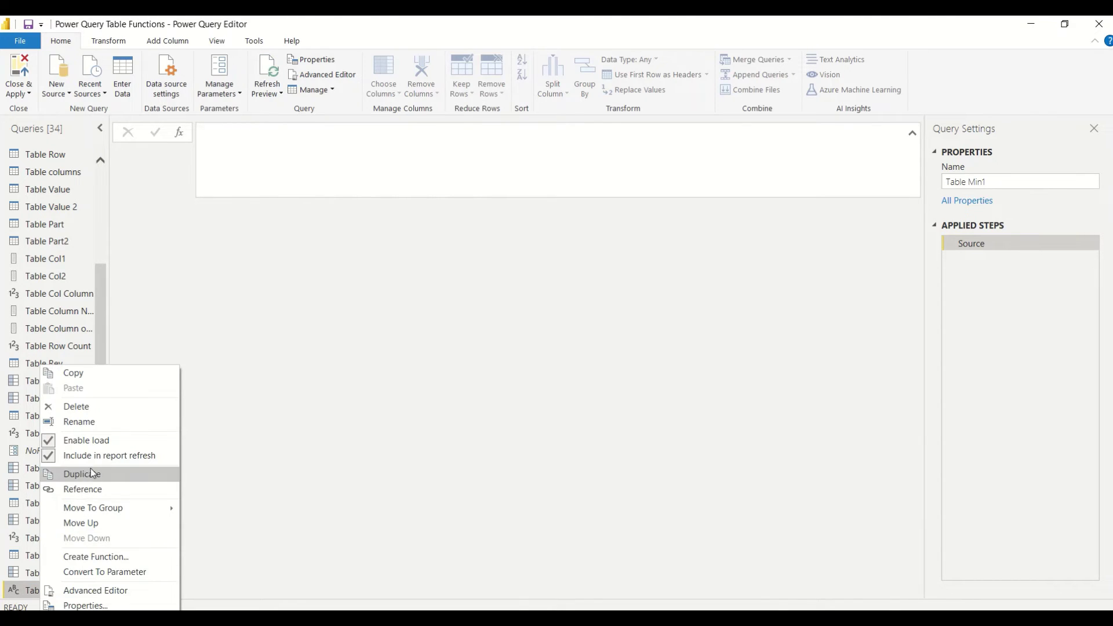
{"action": "left_click", "coordinate": [80, 603]}
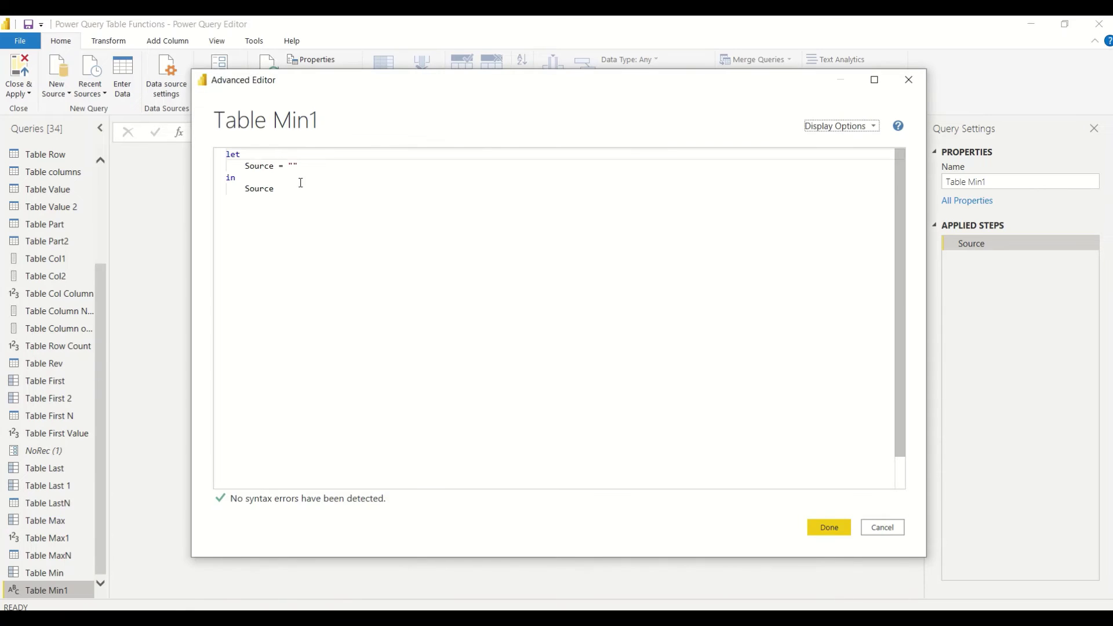
{"action": "double_click", "coordinate": [290, 166]}
{"action": "key", "text": "ctrl+v"}
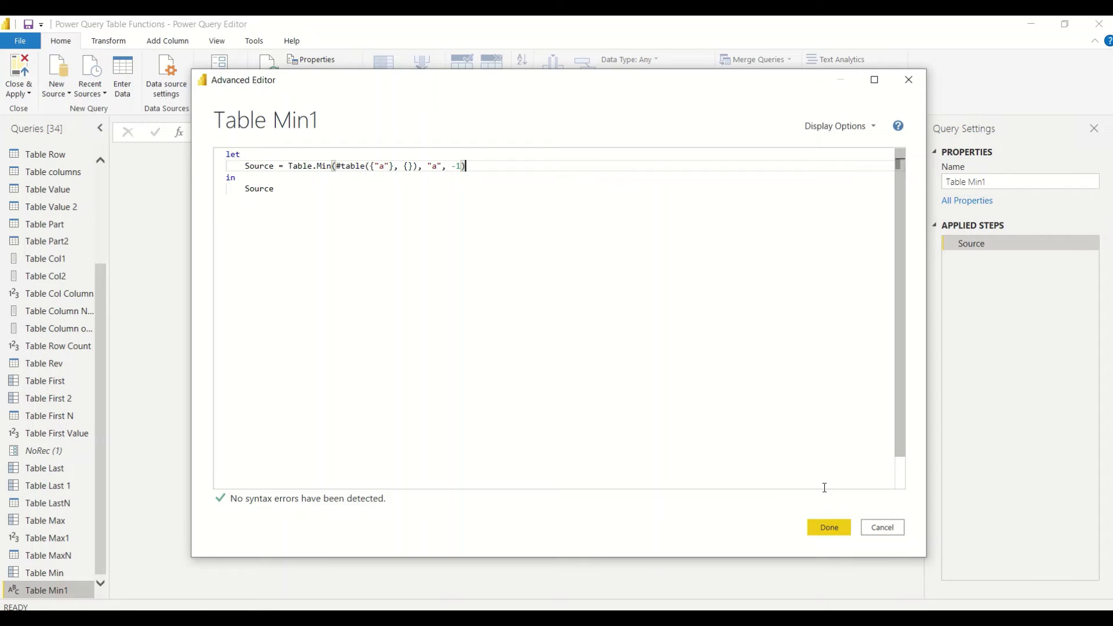
{"action": "left_click", "coordinate": [829, 527]}
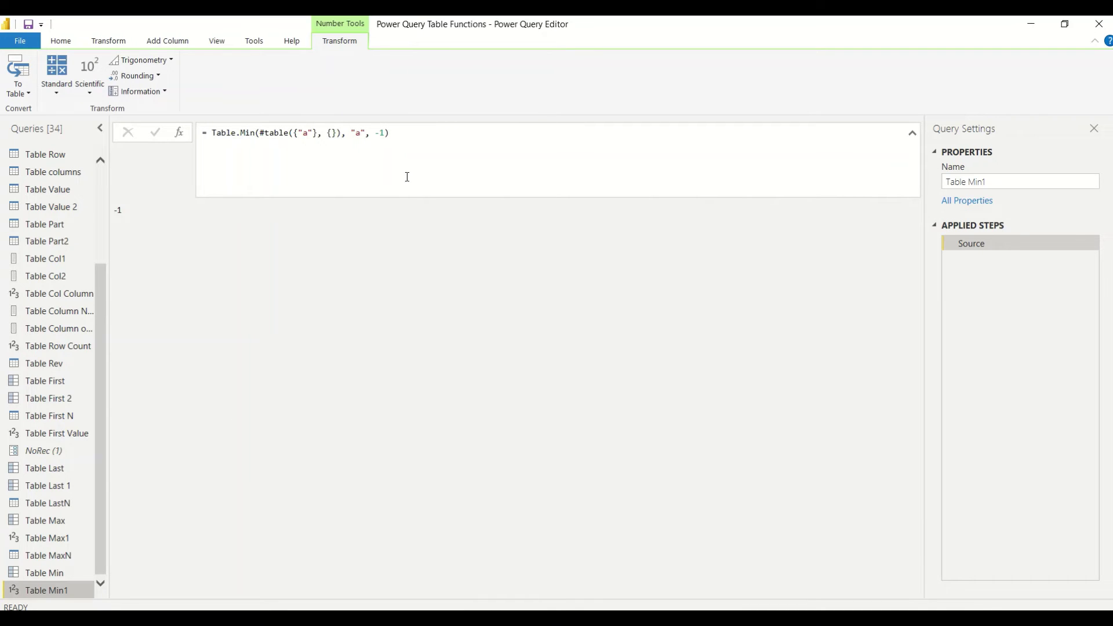
{"action": "left_click", "coordinate": [420, 156]}
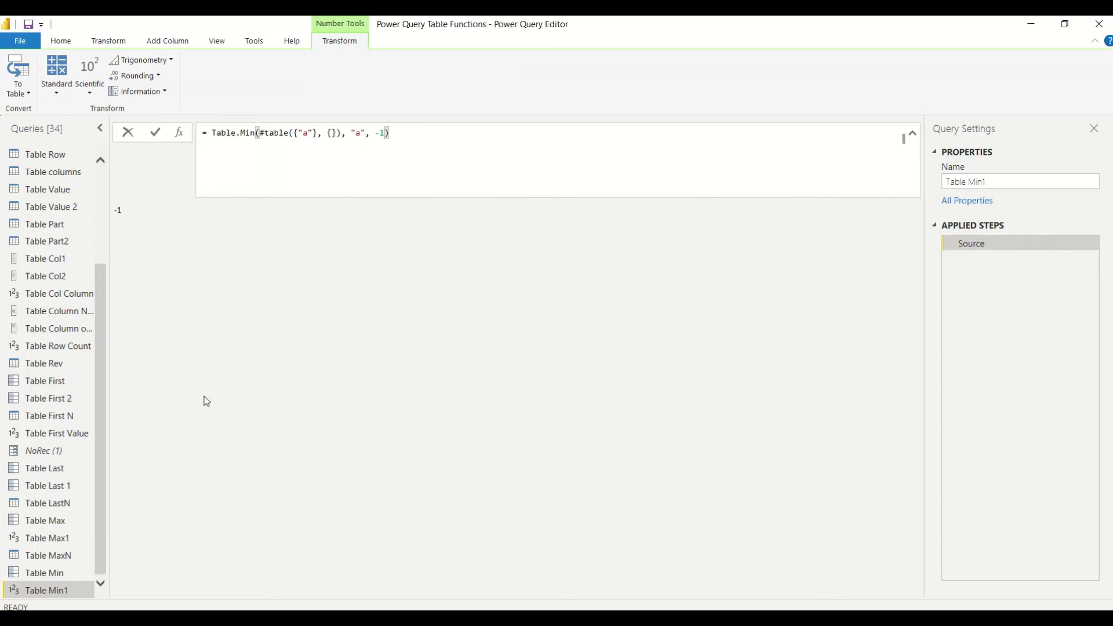
{"action": "left_click", "coordinate": [147, 546]}
Create another blank query and rename it as Table MinN
{"action": "left_click", "coordinate": [61, 40]}
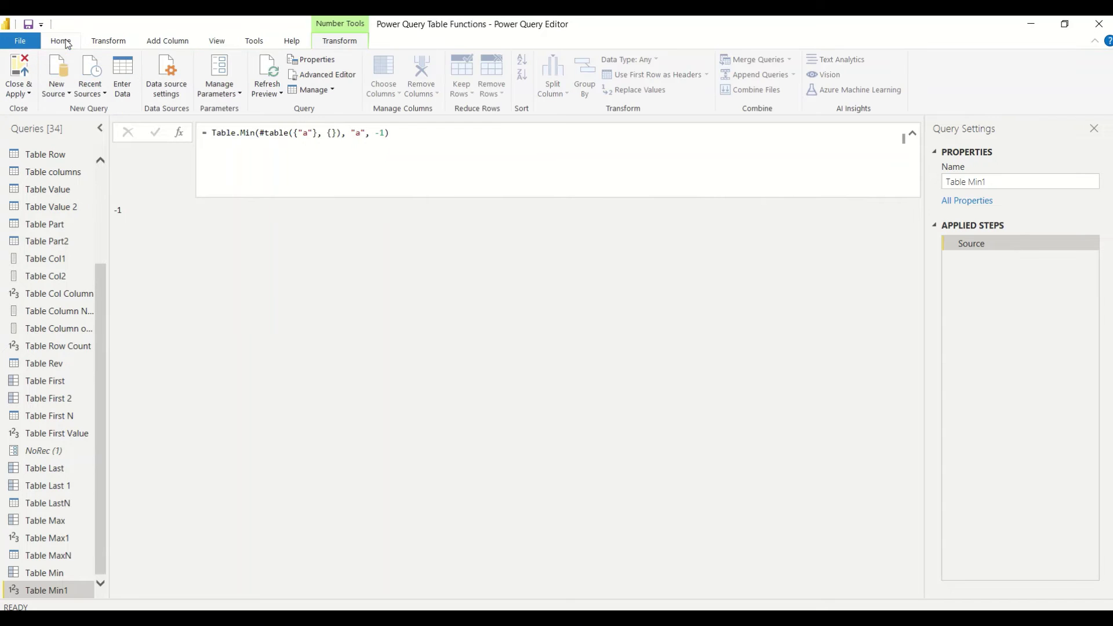
{"action": "left_click", "coordinate": [66, 91]}
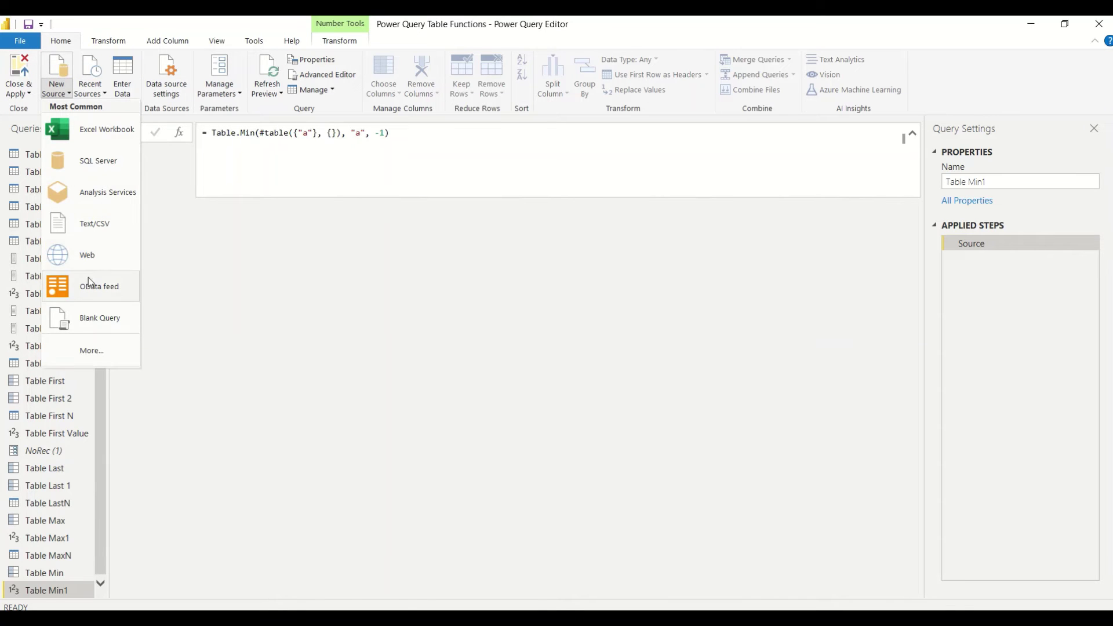
{"action": "left_click", "coordinate": [93, 319]}
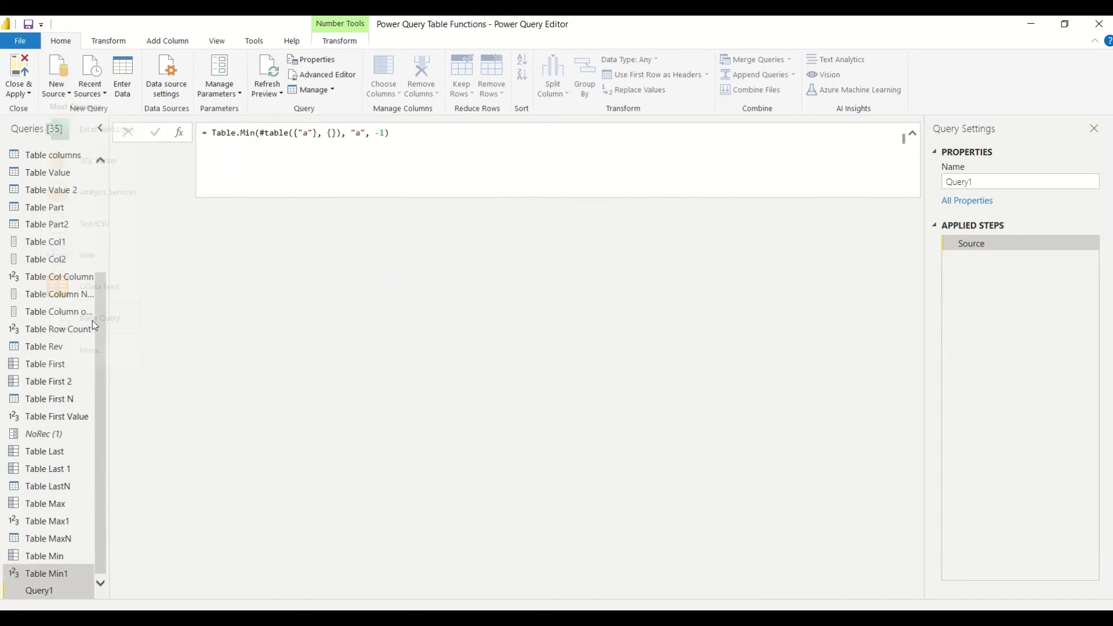
{"action": "double_click", "coordinate": [52, 591]}
{"action": "type", "text": "Tab"}
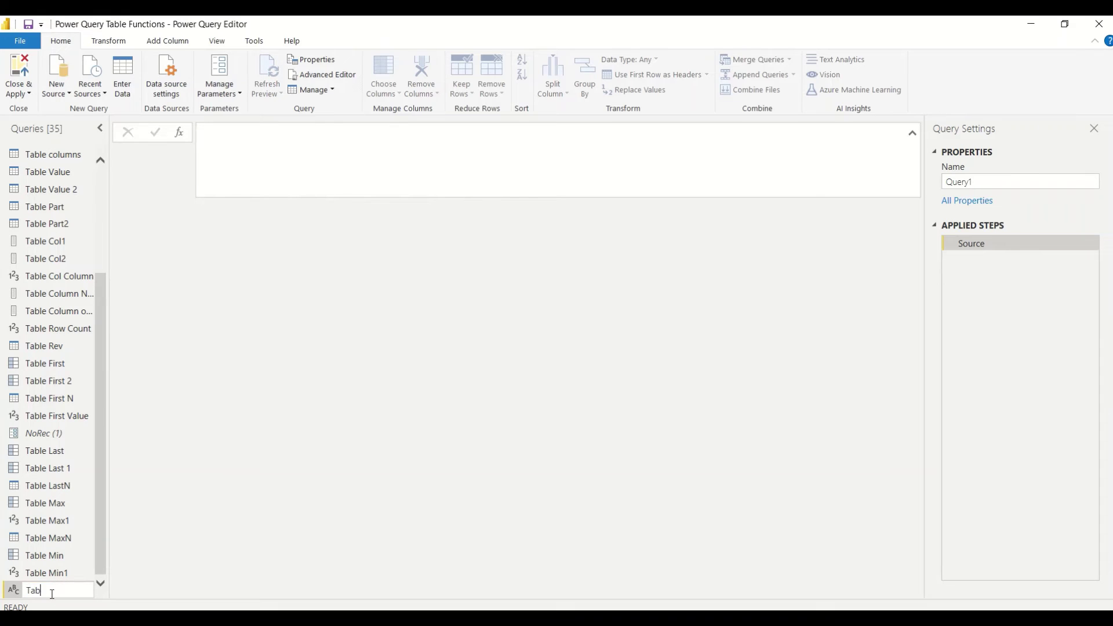
{"action": "type", "text": "le MinN"}
{"action": "key", "text": "Return"}
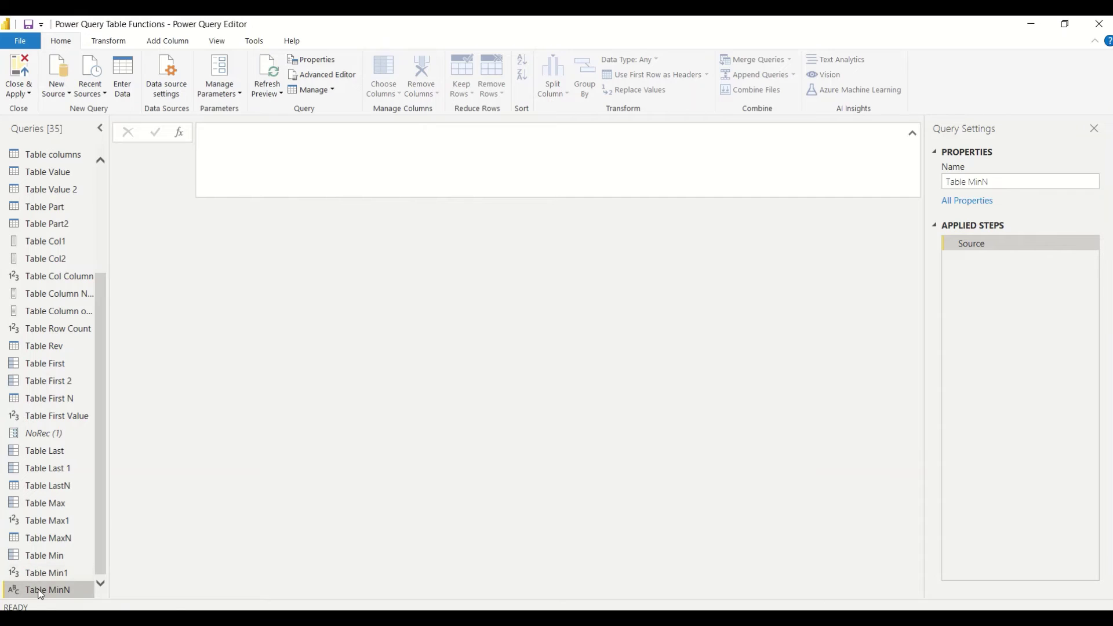
In the Table MinN query's code, replace the empty source with a Table.MinN call on #"Table 2"
{"action": "right_click", "coordinate": [37, 590]}
{"action": "left_click", "coordinate": [85, 597]}
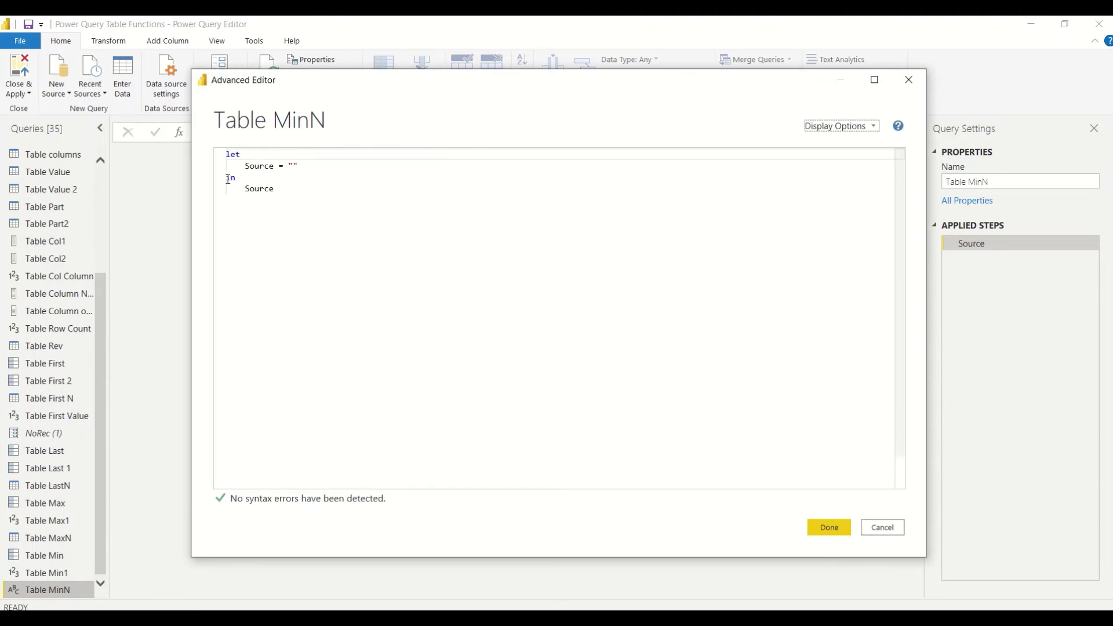
{"action": "left_click", "coordinate": [301, 170]}
{"action": "key", "text": "BackSpace"}
{"action": "key", "text": "BackSpace"}
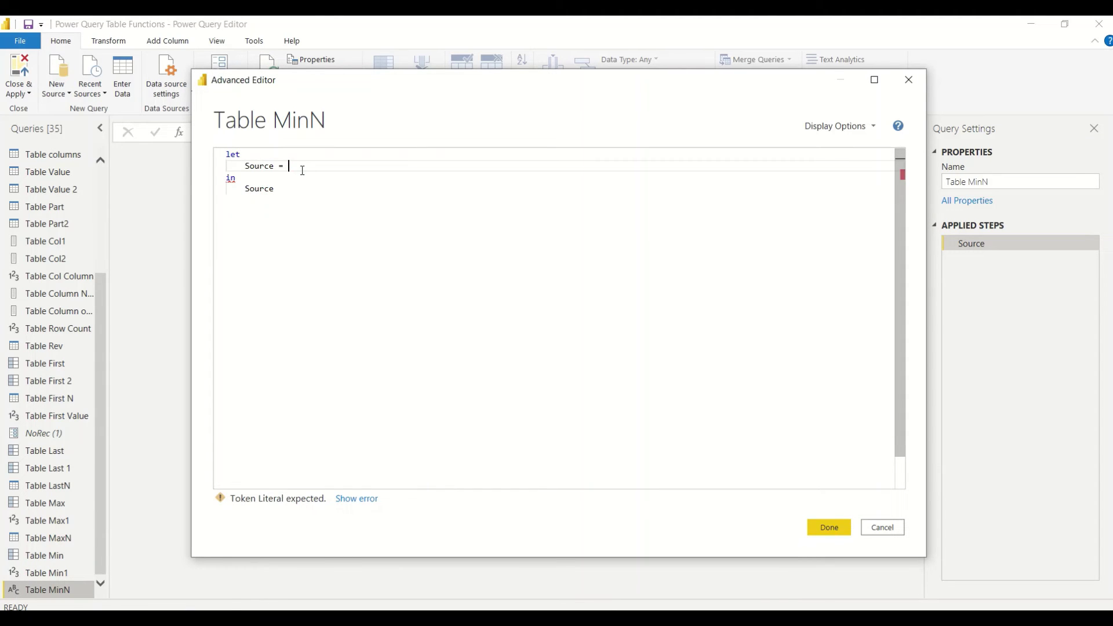
{"action": "type", "text": "Table"}
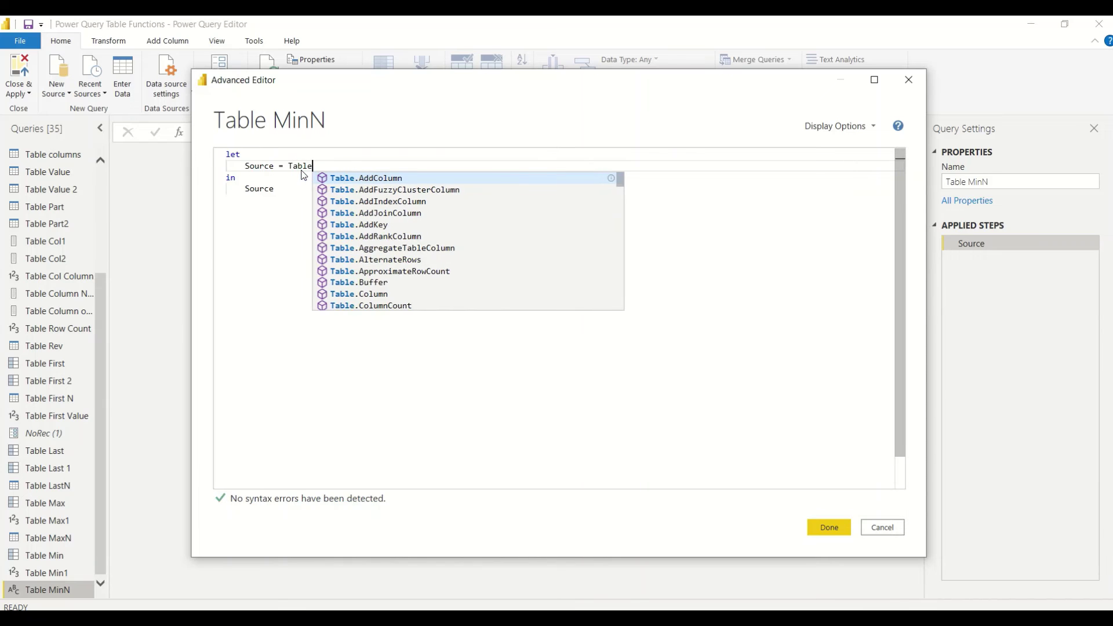
{"action": "type", "text": ".MinN"}
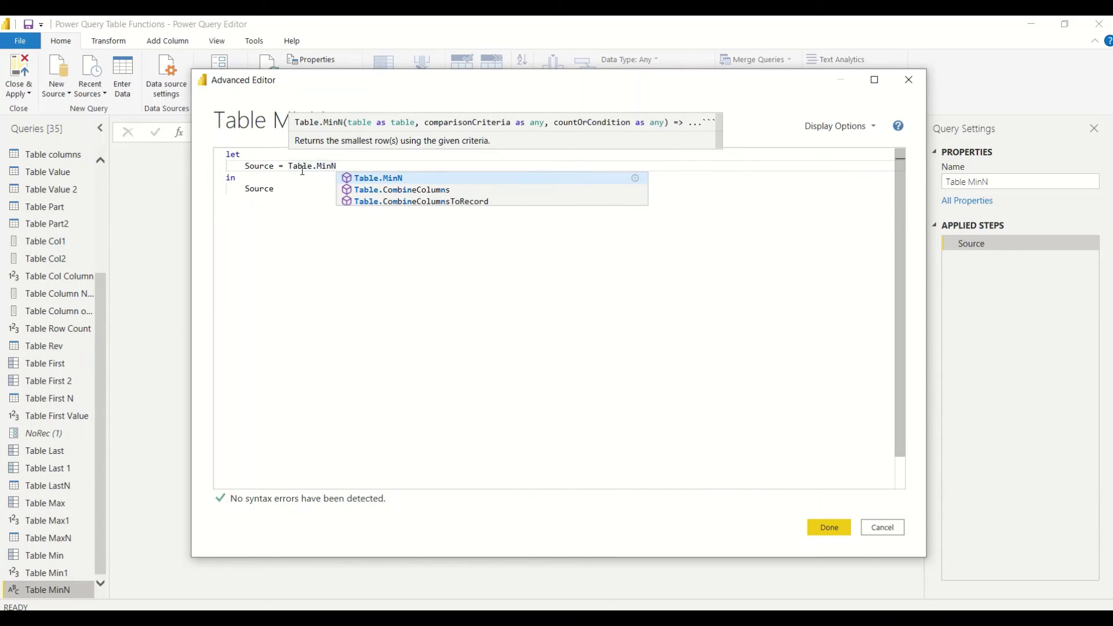
{"action": "type", "text": "(Tabl"}
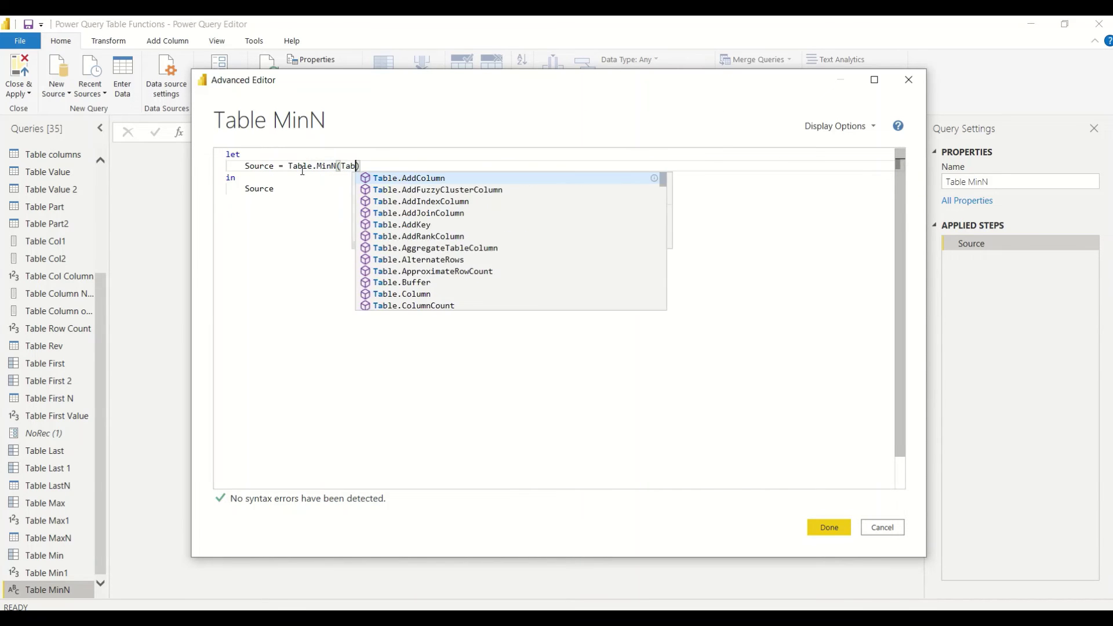
{"action": "type", "text": "e 2"}
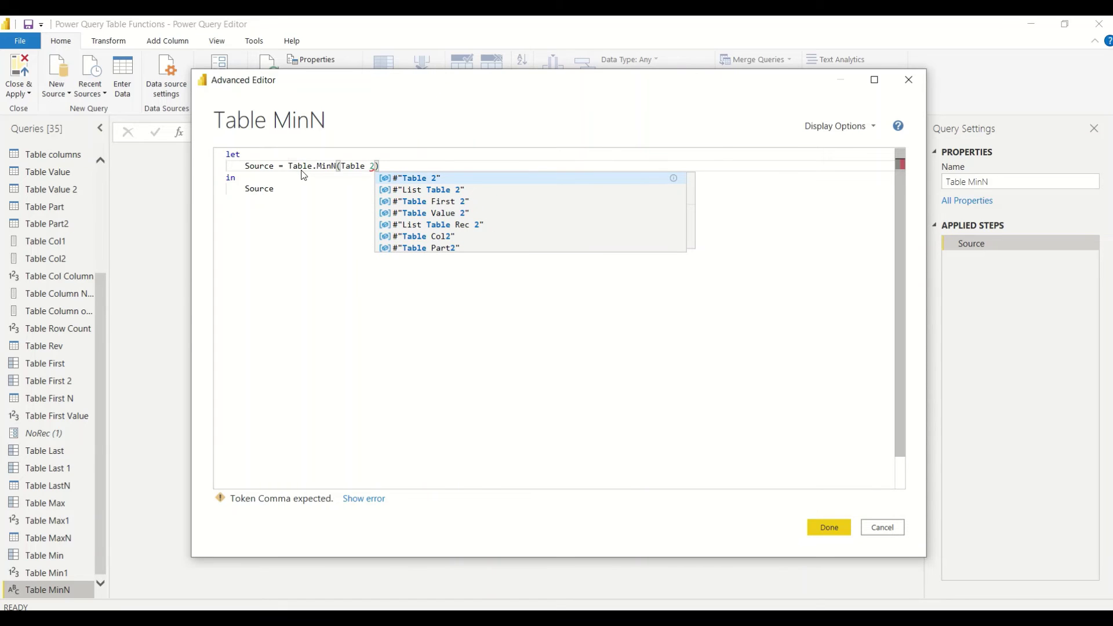
{"action": "key", "text": "Tab"}
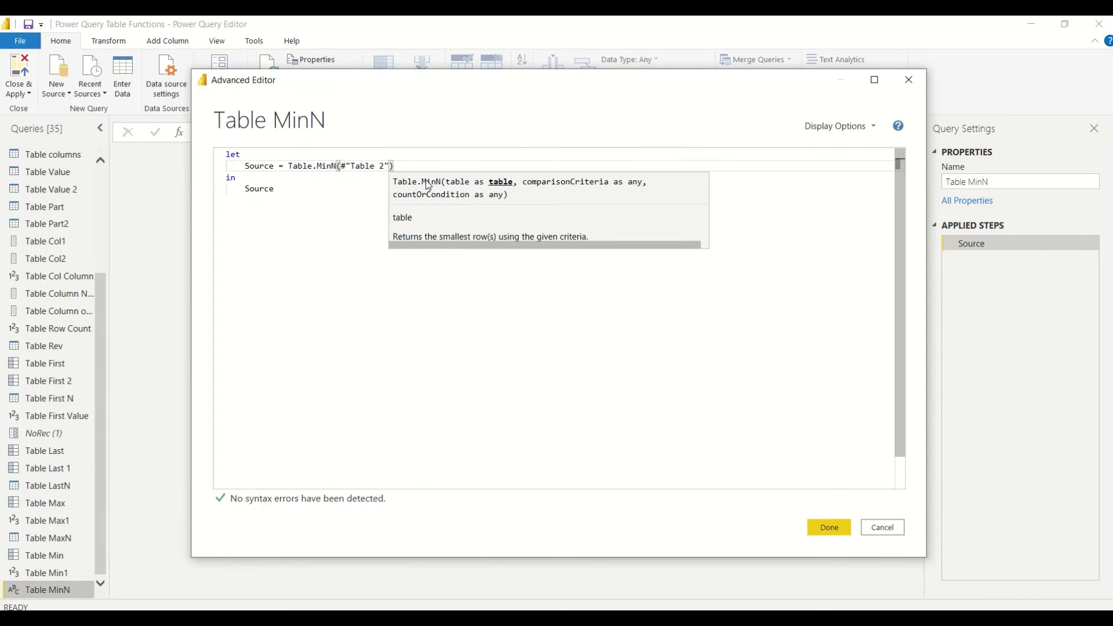
Complete the Table.MinN call with comparison criterion "A" and count 2, and apply the code
{"action": "type", "text": ", []"}
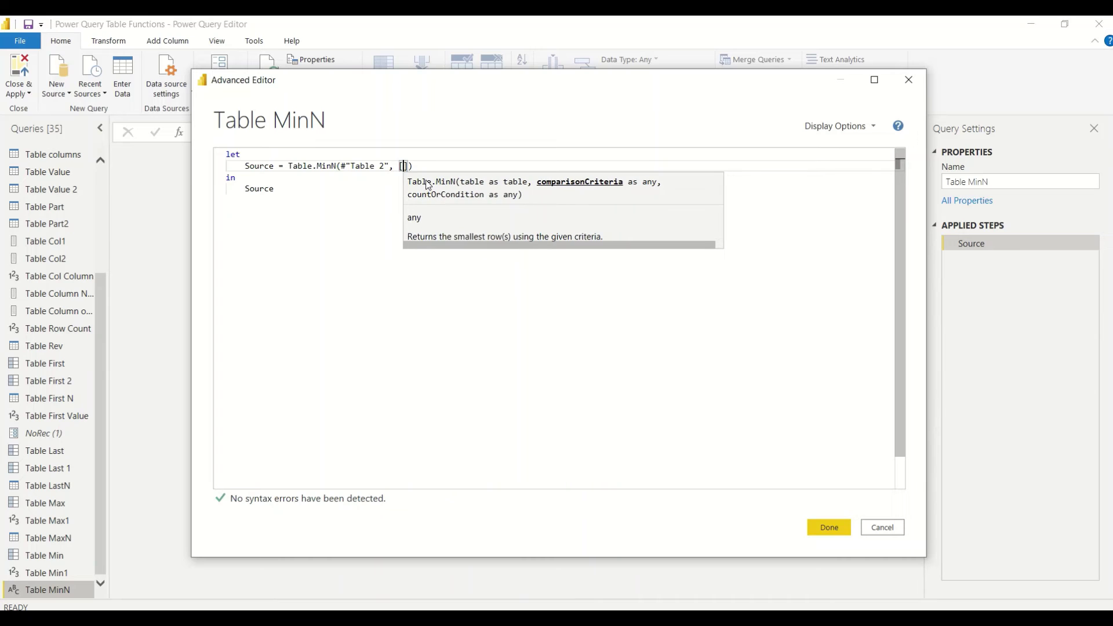
{"action": "key", "text": "BackSpace"}
{"action": "key", "text": "BackSpace"}
{"action": "type", "text": "\"A\""}
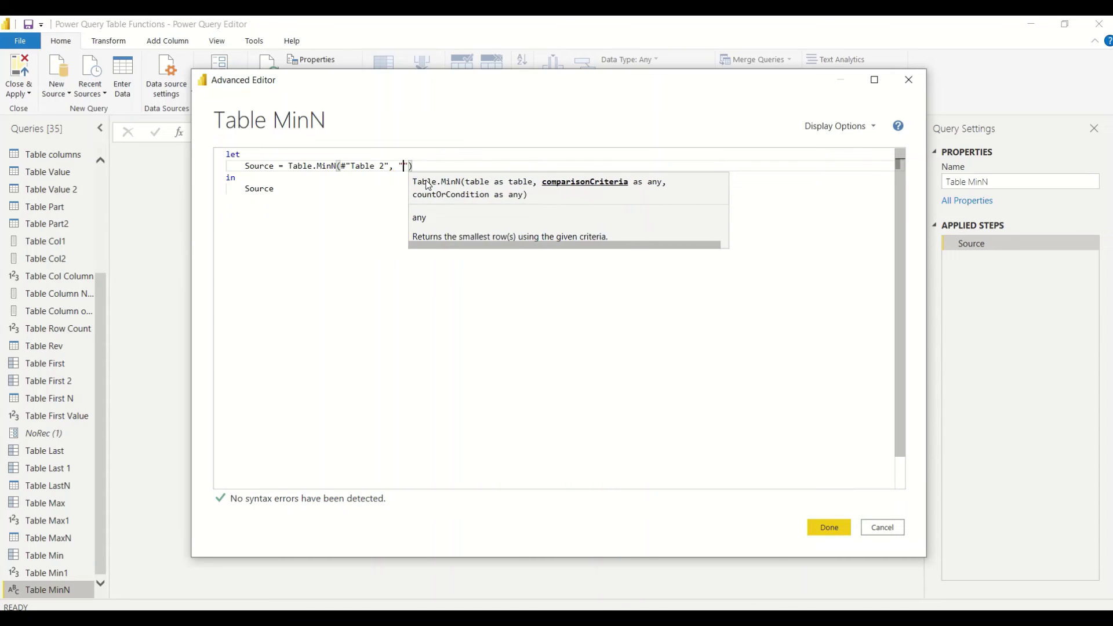
{"action": "type", "text": ", 2"}
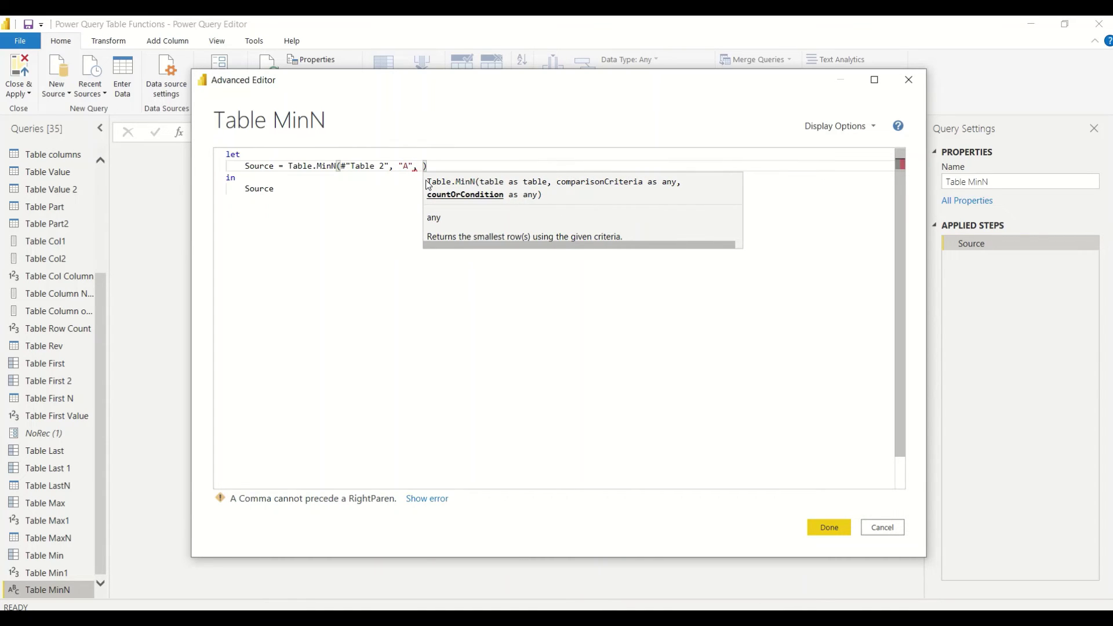
{"action": "left_click", "coordinate": [828, 526]}
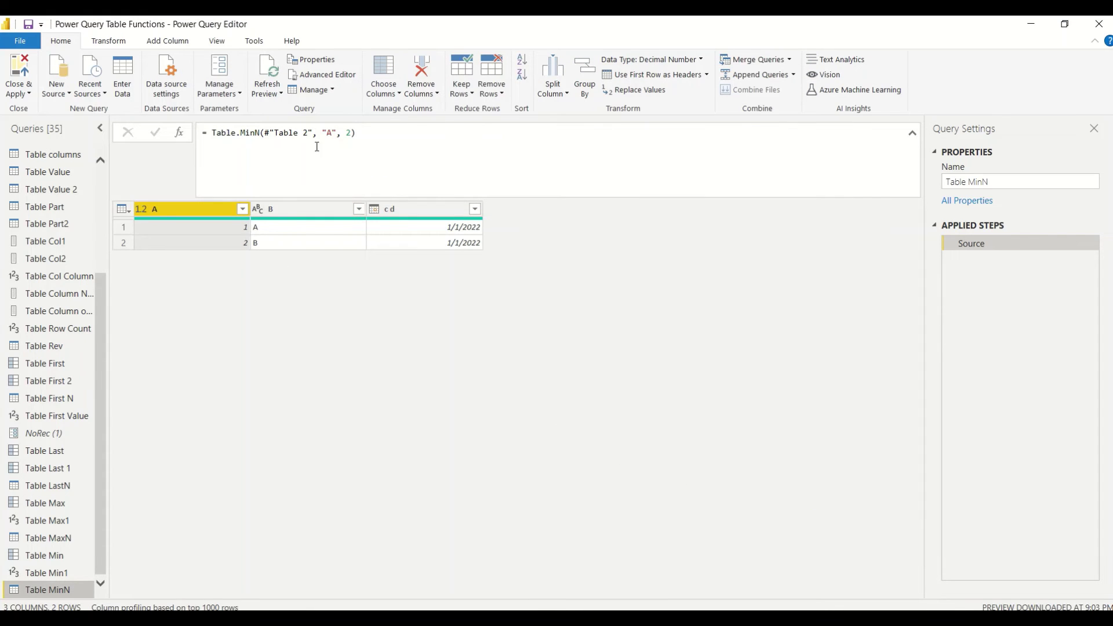
Replace the count argument in the Table MinN formula with the condition [A]>0
{"action": "left_click", "coordinate": [351, 132]}
{"action": "double_click", "coordinate": [349, 133]}
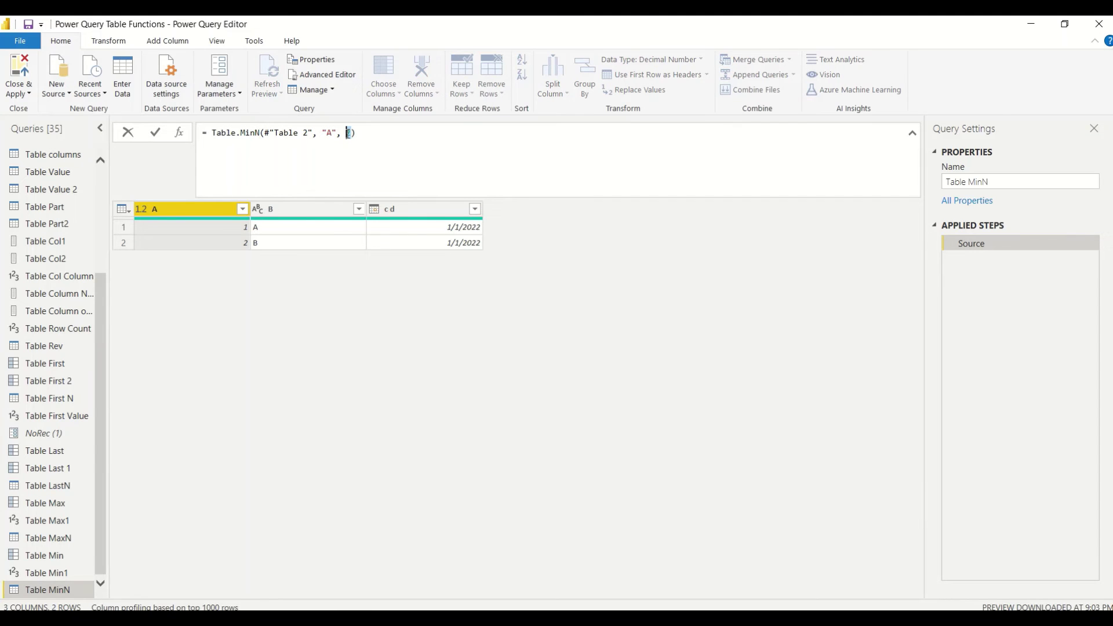
{"action": "type", "text": "[A]>0"}
{"action": "key", "text": "Return"}
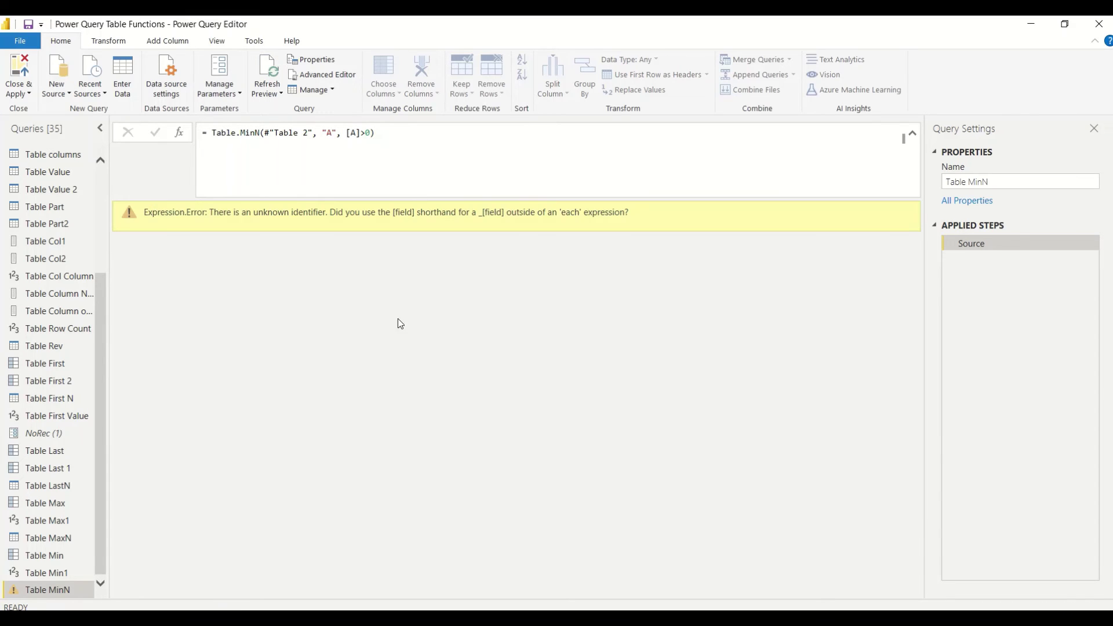
Add the each keyword before the condition so that it reads each [A]>0
{"action": "left_click", "coordinate": [346, 133]}
{"action": "type", "text": "ea"}
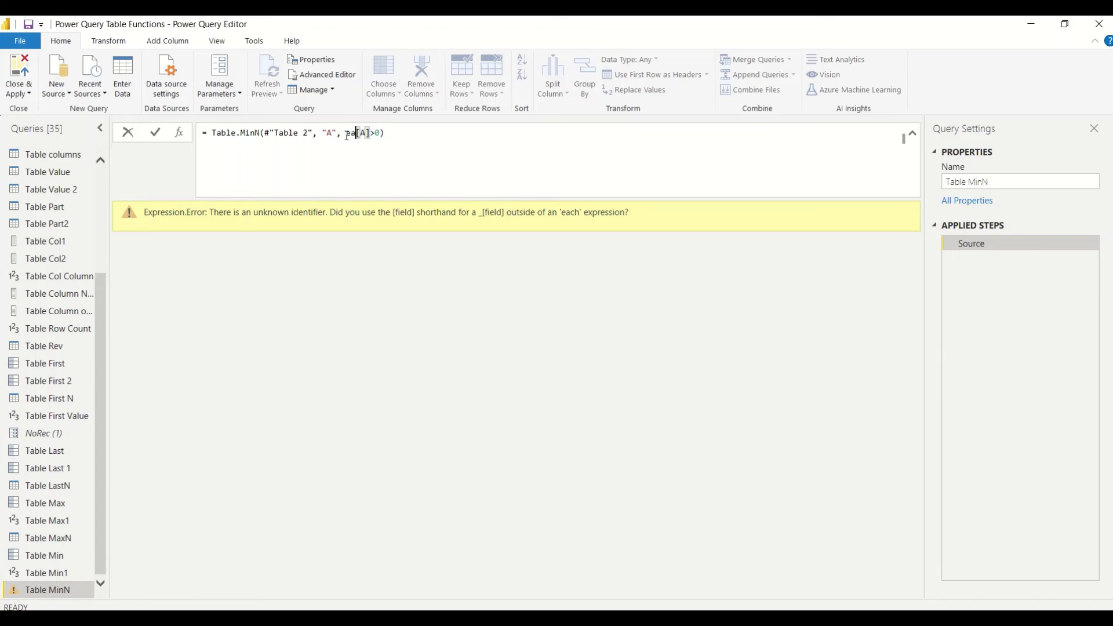
{"action": "type", "text": "ch"}
{"action": "key", "text": "Return"}
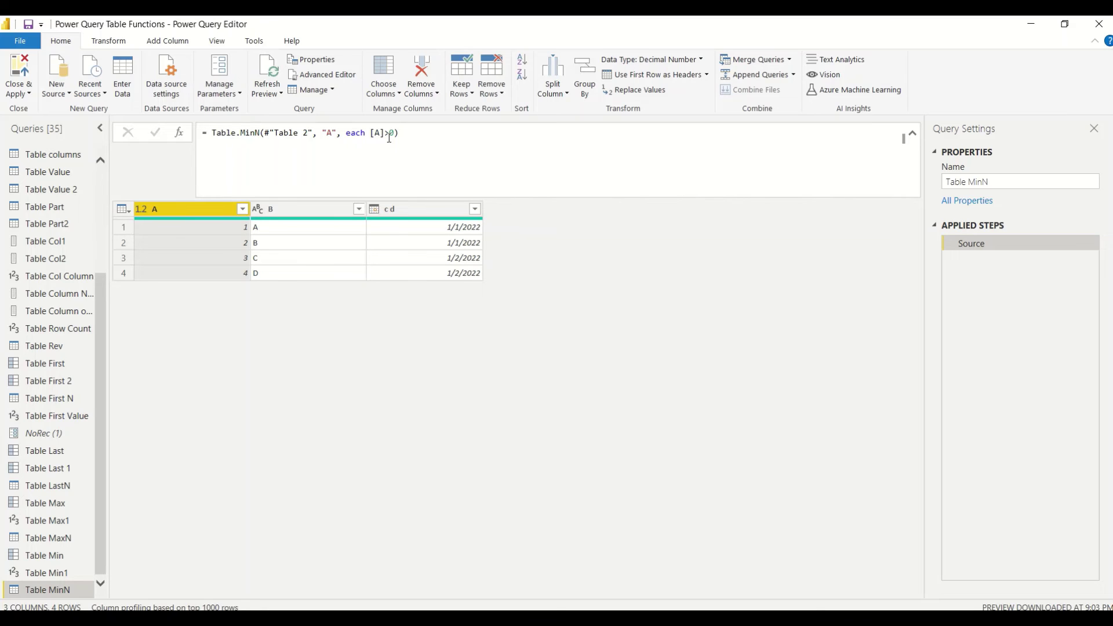
Open the Table 2 query and copy its whole #table expression
{"action": "scroll", "coordinate": [97, 216], "scroll_direction": "up", "scroll_amount": 2}
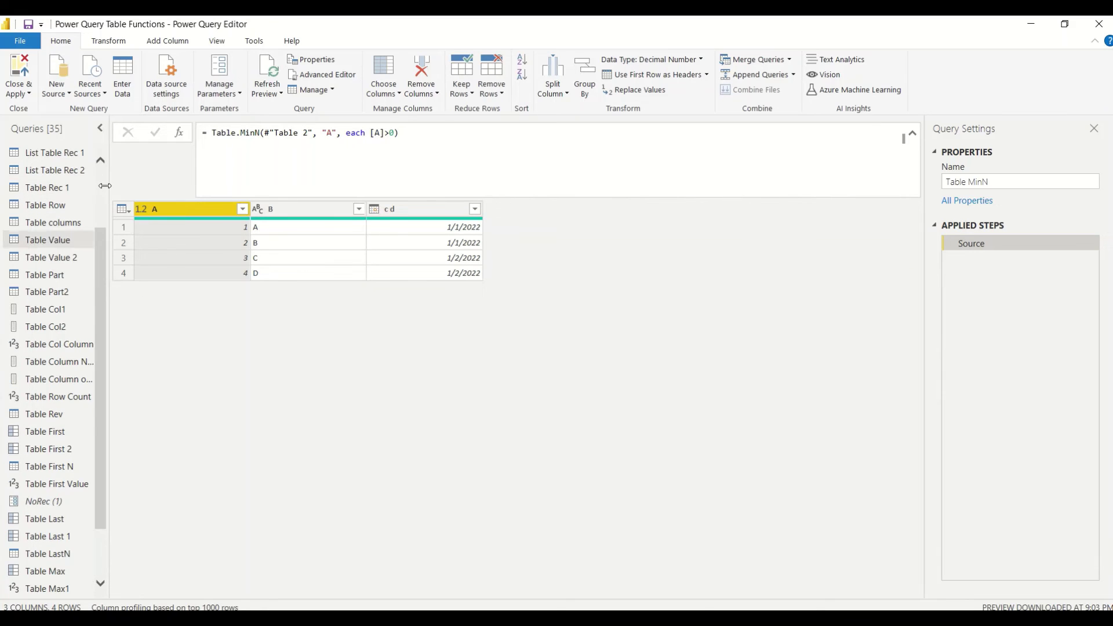
{"action": "scroll", "coordinate": [84, 188], "scroll_direction": "up", "scroll_amount": 2}
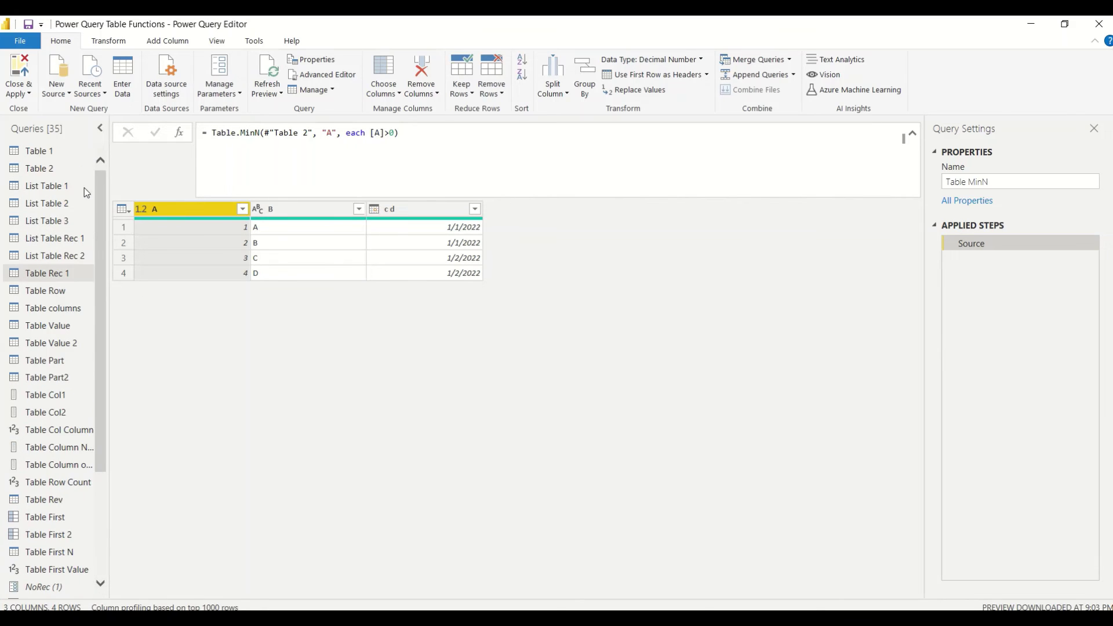
{"action": "left_click", "coordinate": [46, 170]}
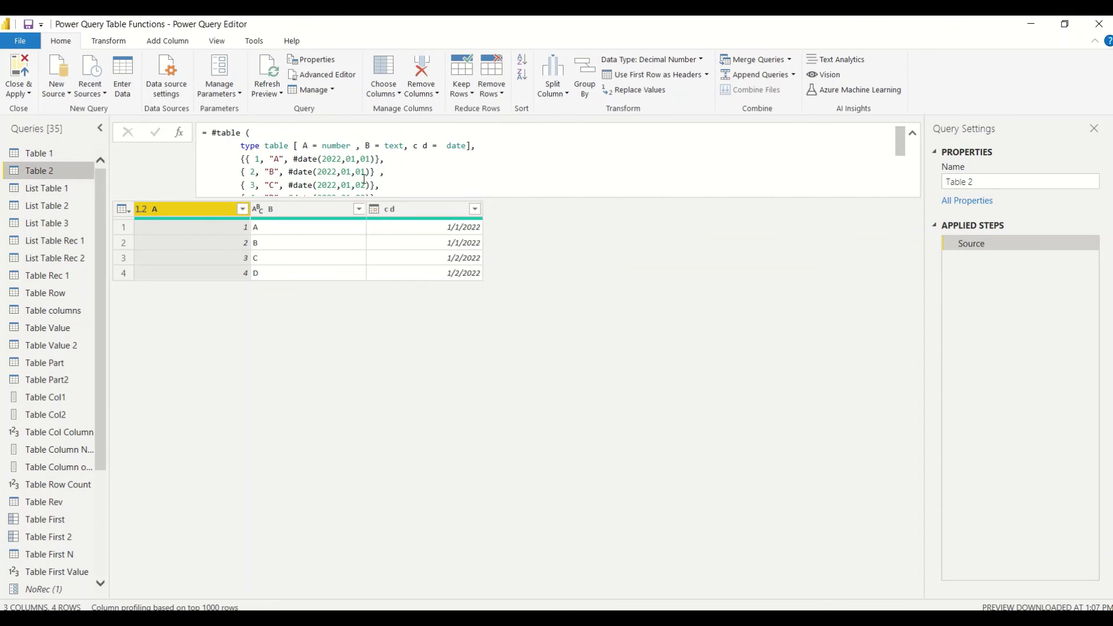
{"action": "left_click_drag", "start_coordinate": [203, 132], "coordinate": [470, 194]}
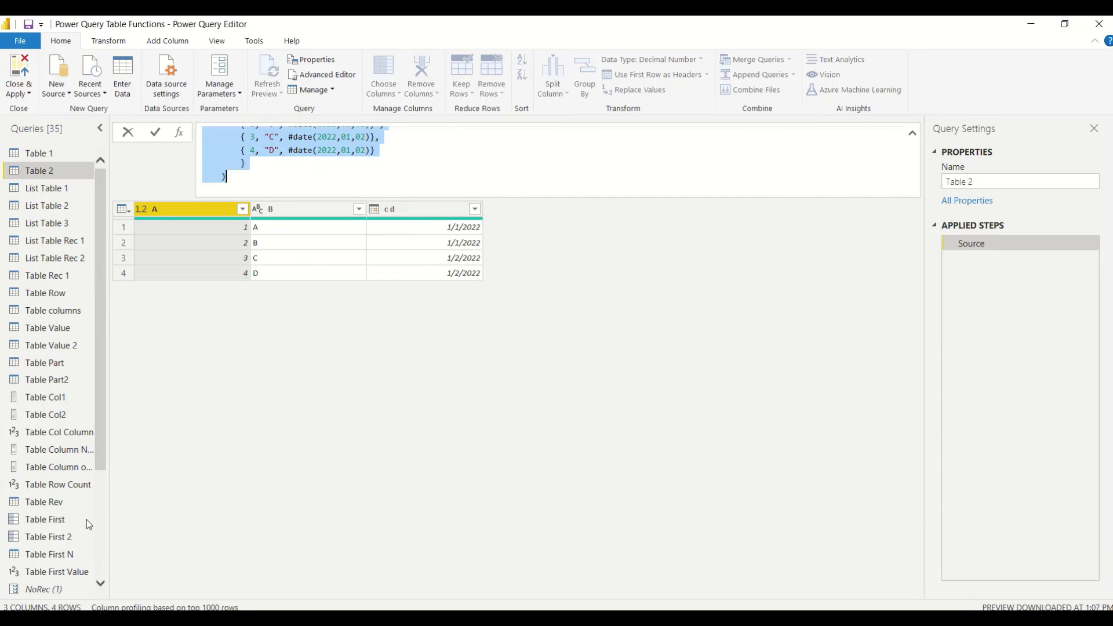
Open the Table MinN query
{"action": "scroll", "coordinate": [102, 550], "scroll_direction": "down", "scroll_amount": 3}
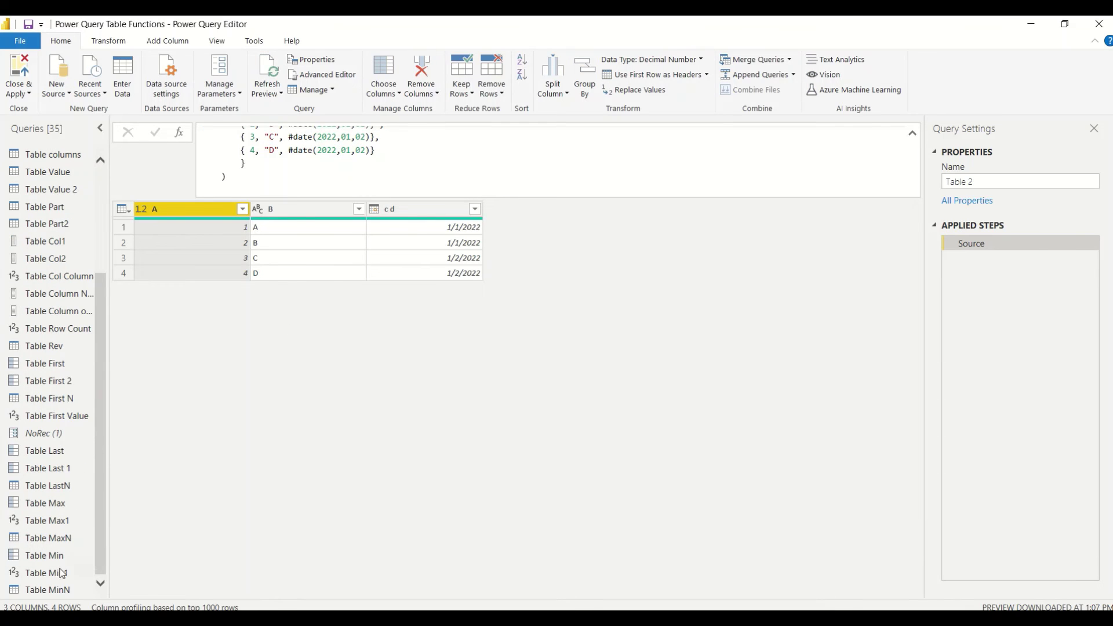
{"action": "left_click", "coordinate": [58, 590]}
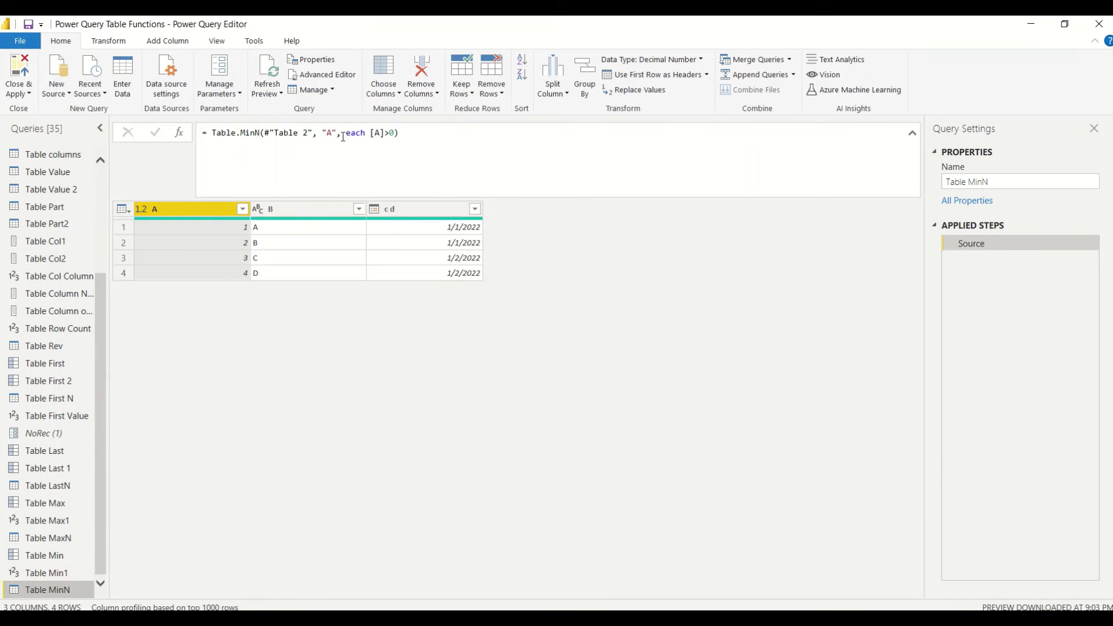
{"action": "left_click_drag", "start_coordinate": [337, 133], "coordinate": [322, 134]}
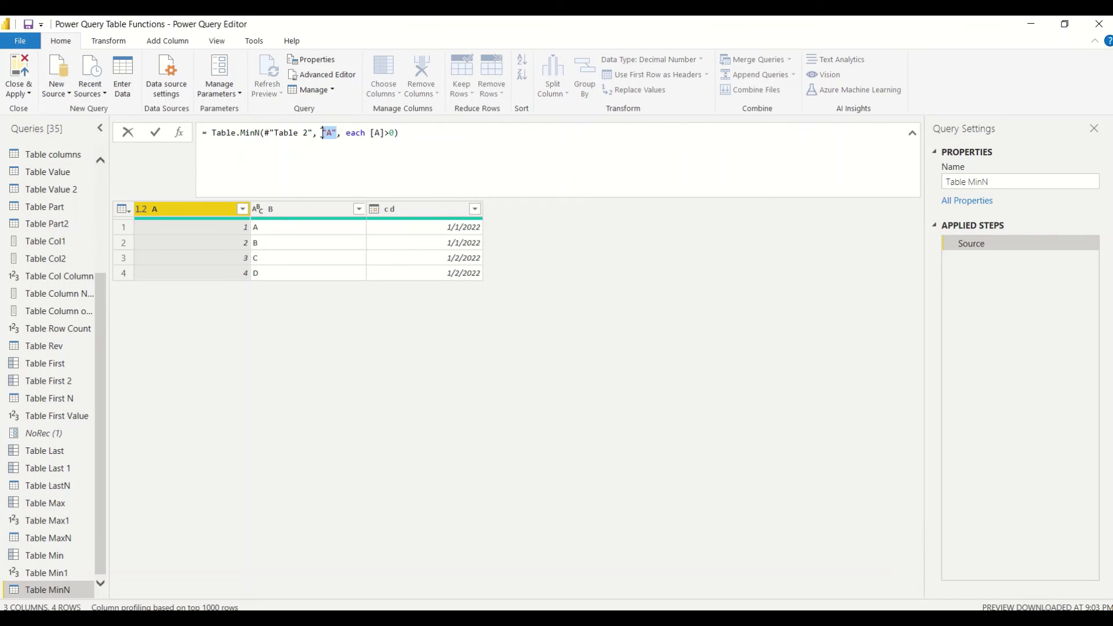
{"action": "key", "text": "ctrl+v"}
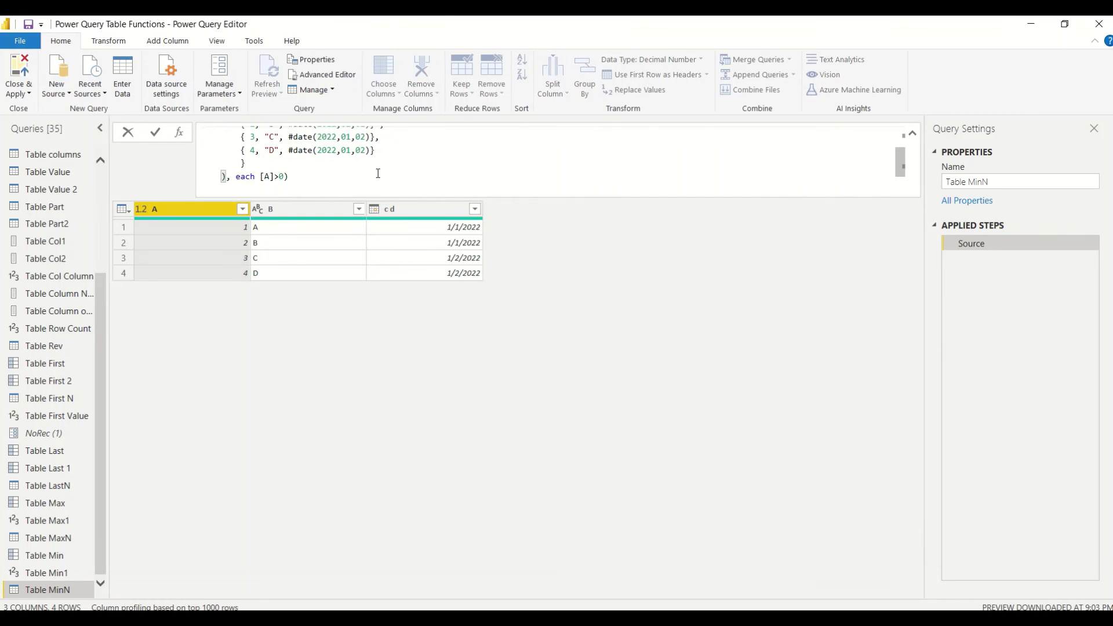
{"action": "scroll", "coordinate": [417, 164], "scroll_direction": "up", "scroll_amount": 1}
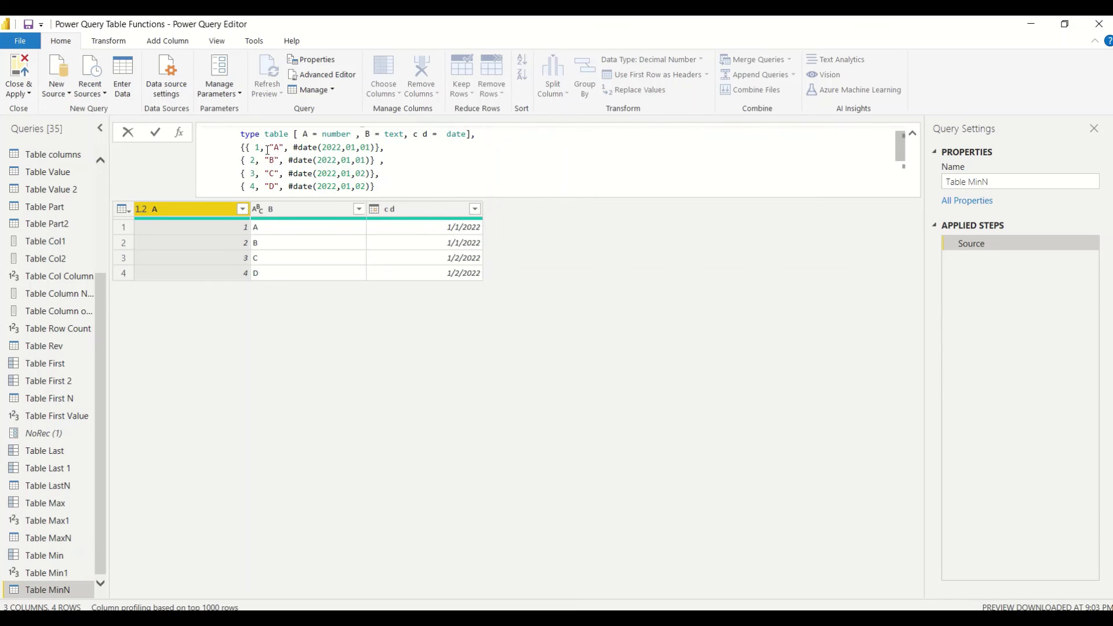
{"action": "scroll", "coordinate": [290, 158], "scroll_direction": "down", "scroll_amount": 1}
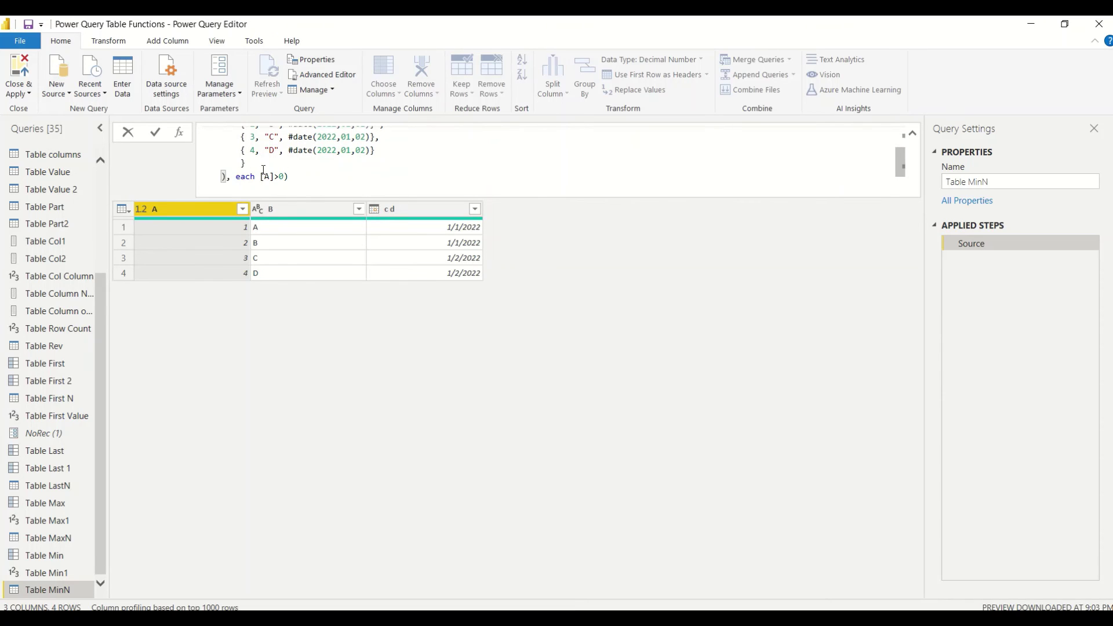
{"action": "scroll", "coordinate": [290, 162], "scroll_direction": "up", "scroll_amount": 2}
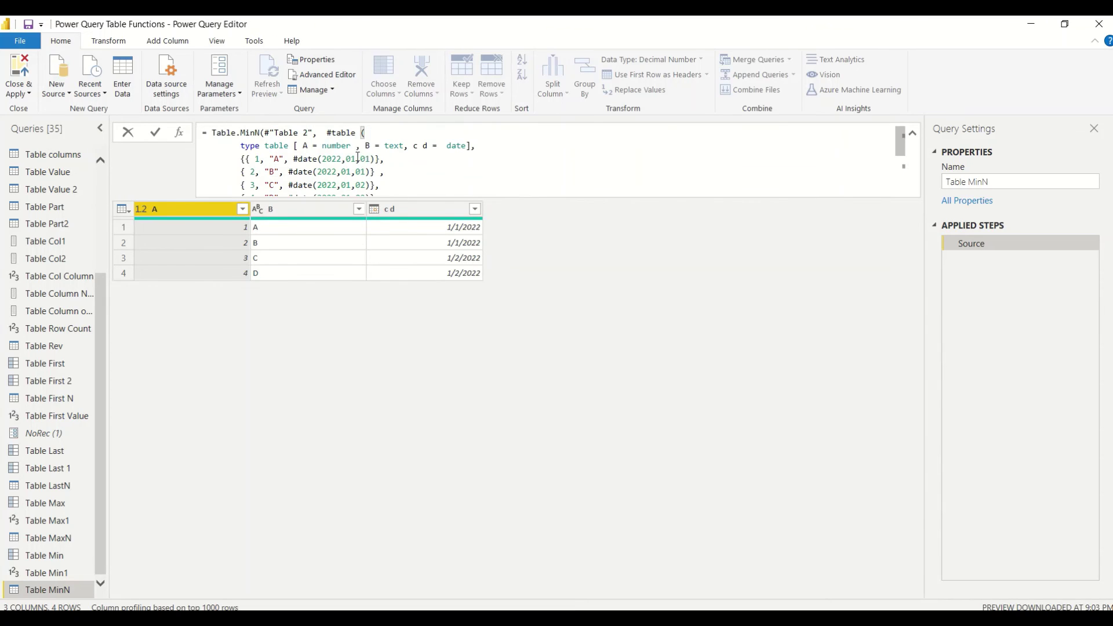
{"action": "key", "text": "ctrl+z"}
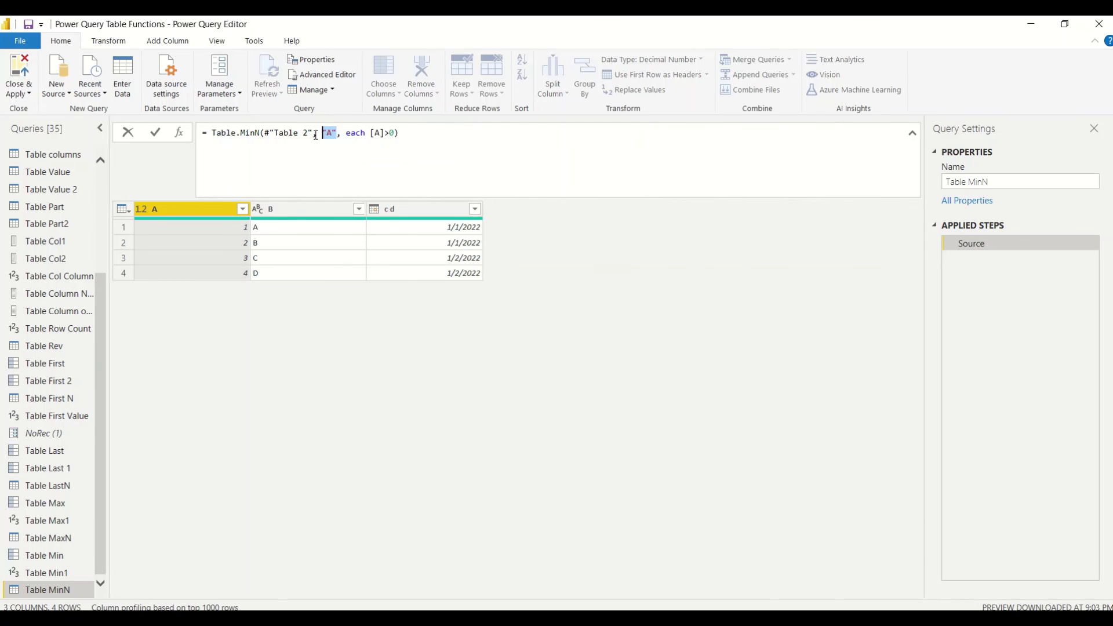
Replace the Table 2 reference in the Table.MinN formula with the copied #table expression and set the comparison criterion to "B"
{"action": "left_click_drag", "start_coordinate": [314, 133], "coordinate": [265, 139]}
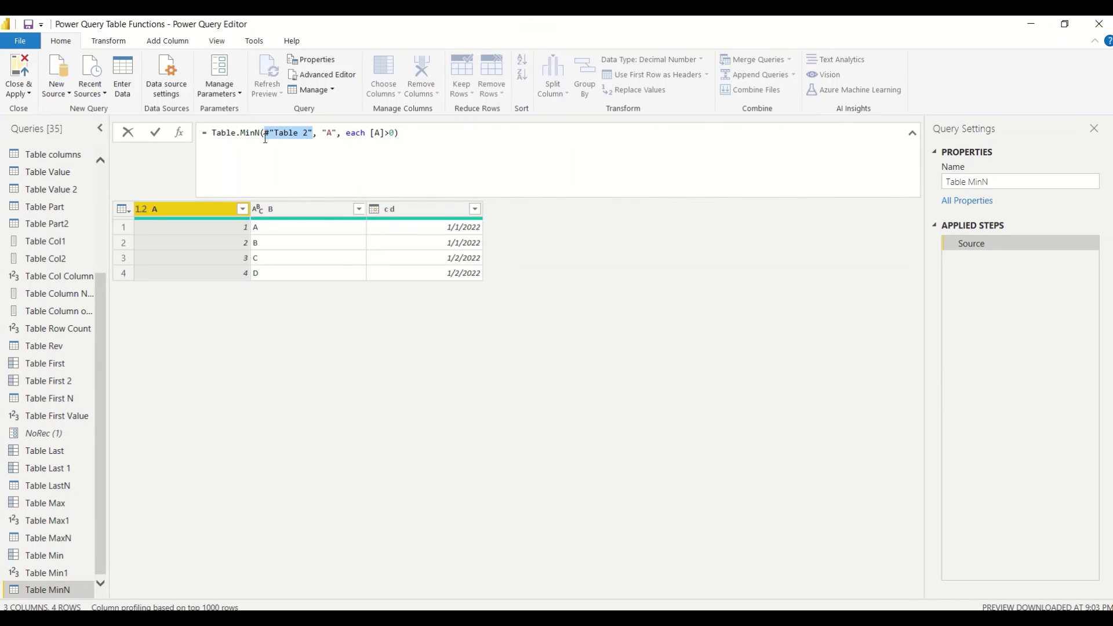
{"action": "key", "text": "ctrl+v"}
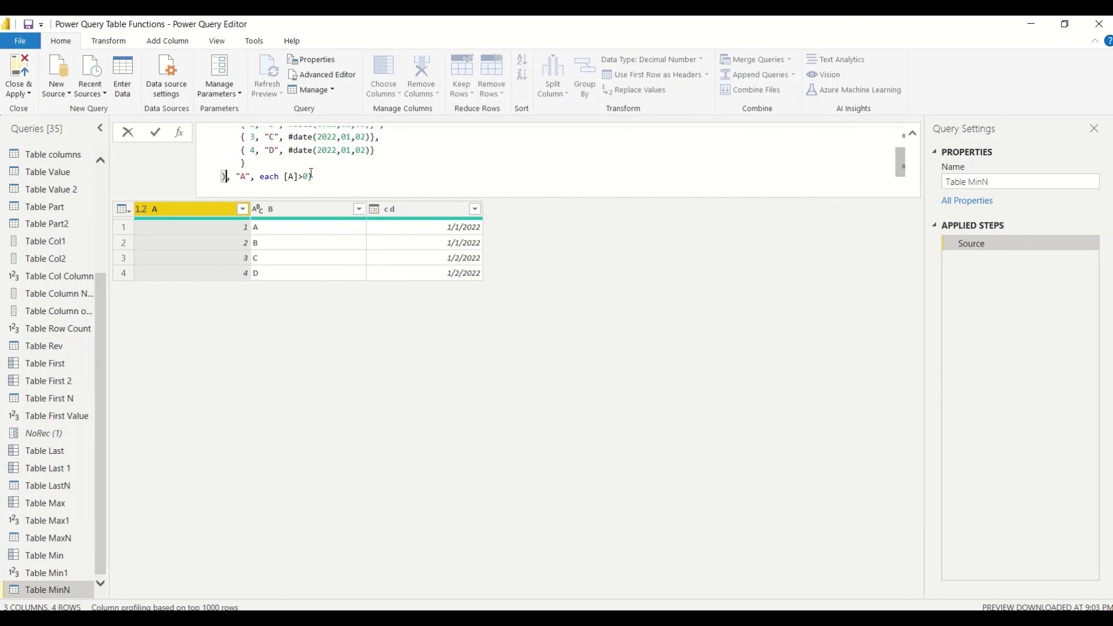
{"action": "double_click", "coordinate": [243, 177]}
Set the column A value of the "B" row in the #table expression to 0 and apply the formula
{"action": "scroll", "coordinate": [255, 173], "scroll_direction": "up", "scroll_amount": 1}
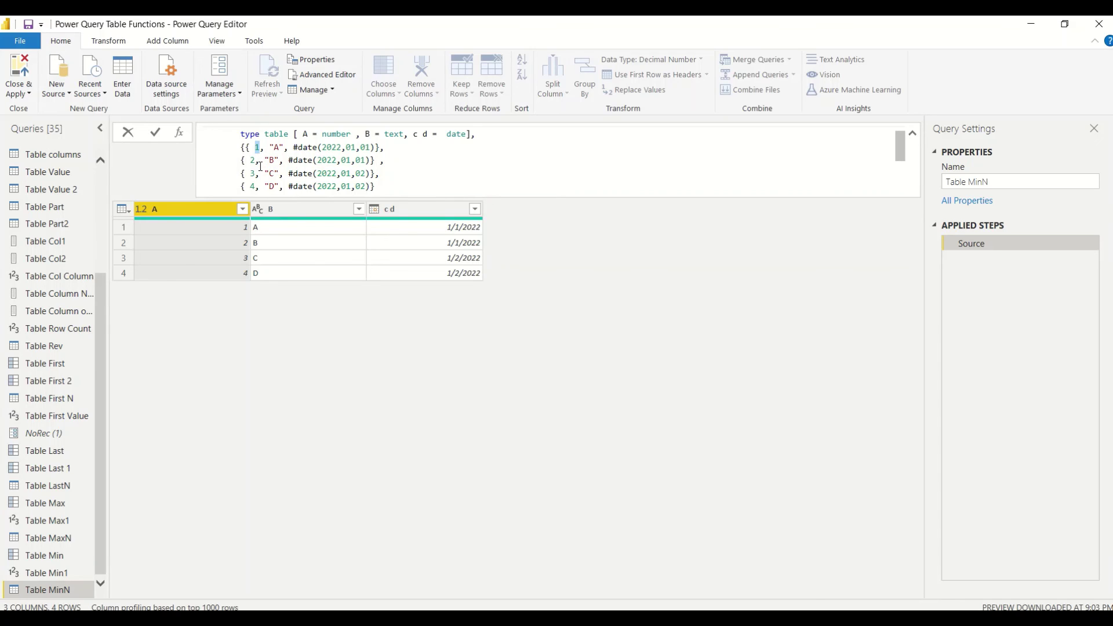
{"action": "double_click", "coordinate": [252, 160]}
{"action": "type", "text": "0"}
{"action": "key", "text": "Return"}
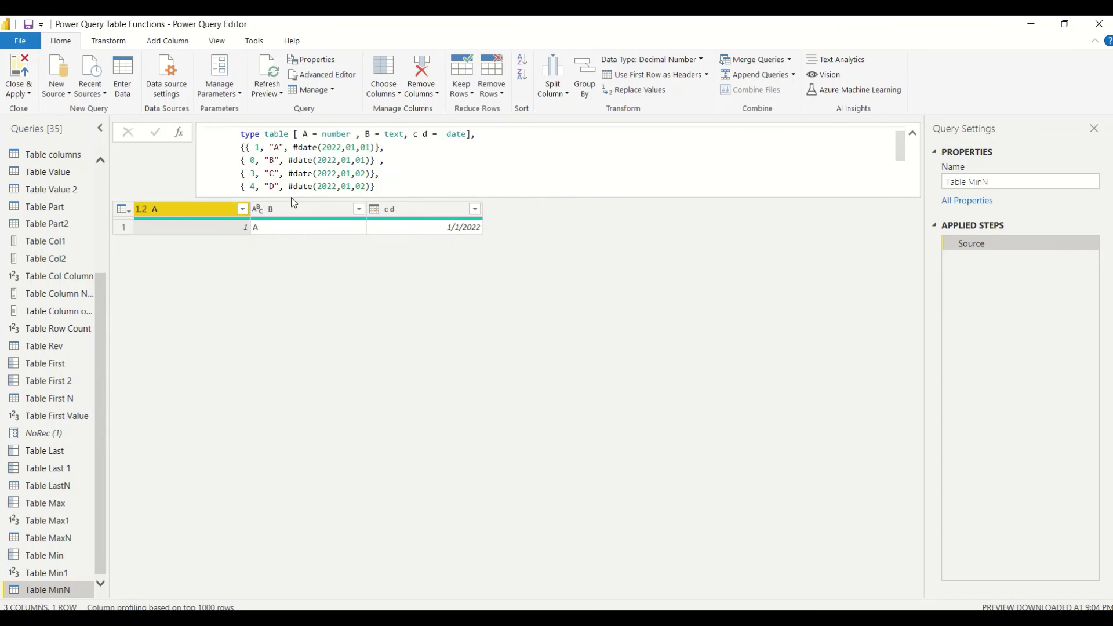
Set the column A values in the #table expression to 0 for row "A" and 1 for row "B", and apply the formula
{"action": "scroll", "coordinate": [388, 176], "scroll_direction": "down", "scroll_amount": 1}
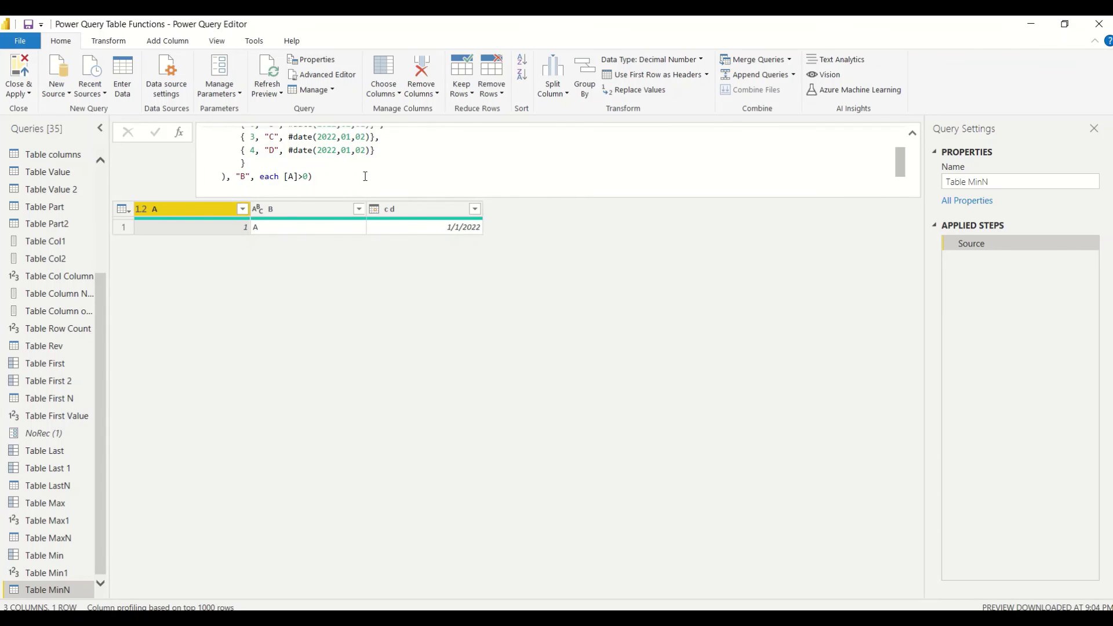
{"action": "scroll", "coordinate": [365, 175], "scroll_direction": "up", "scroll_amount": 1}
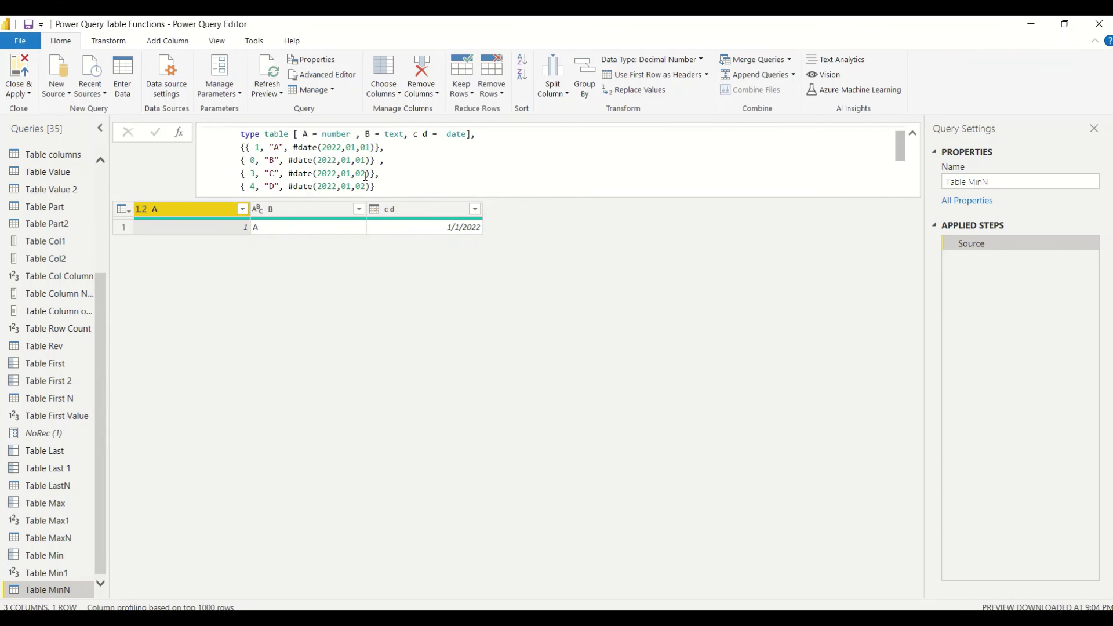
{"action": "left_click", "coordinate": [258, 157]}
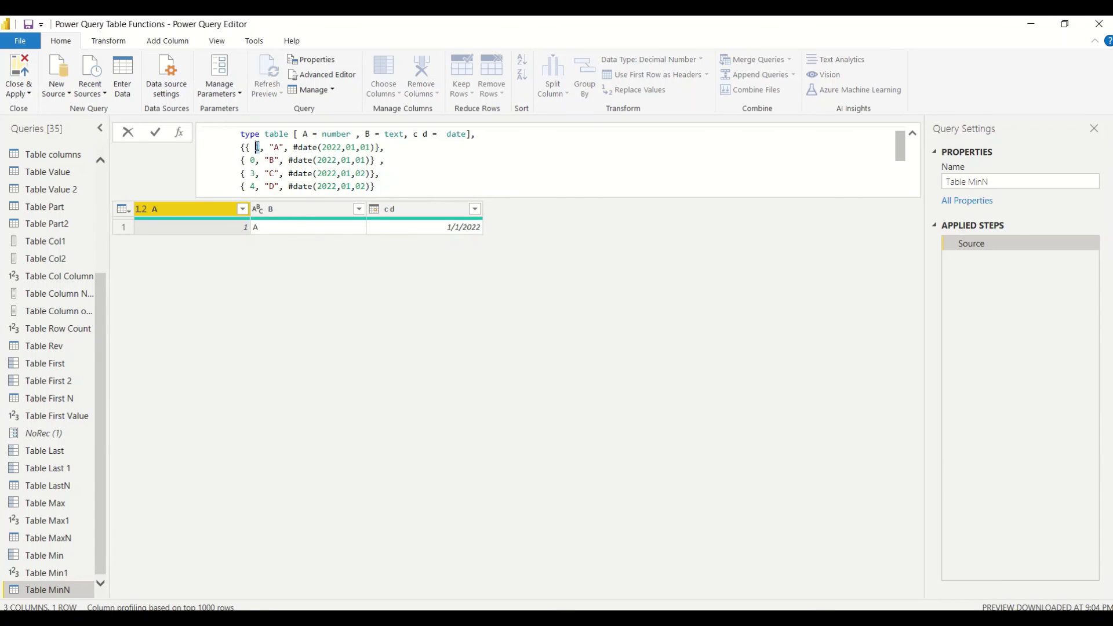
{"action": "key", "text": "BackSpace"}
{"action": "type", "text": "0"}
{"action": "left_click", "coordinate": [255, 160]}
{"action": "key", "text": "BackSpace"}
{"action": "type", "text": "1"}
{"action": "scroll", "coordinate": [322, 162], "scroll_direction": "down", "scroll_amount": 3}
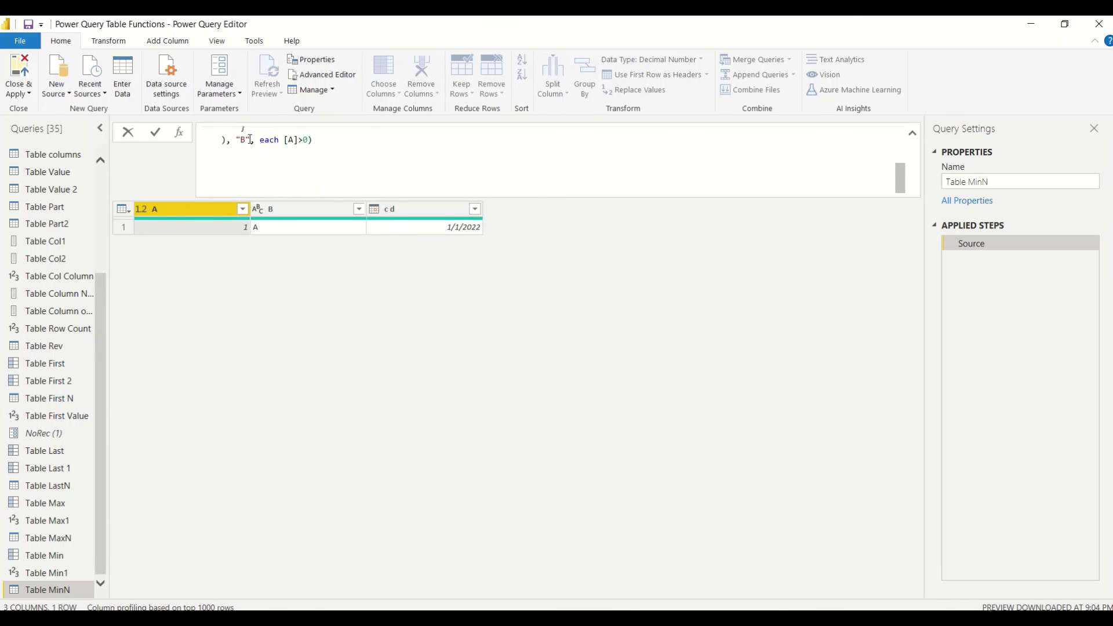
{"action": "left_click", "coordinate": [320, 302]}
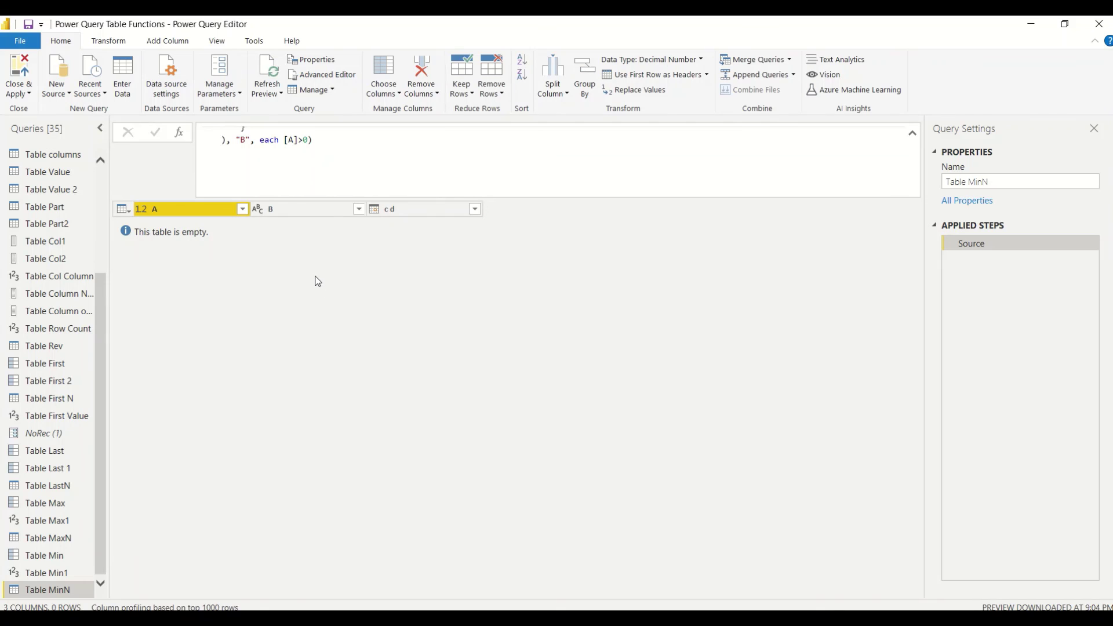
{"action": "scroll", "coordinate": [328, 158], "scroll_direction": "up", "scroll_amount": 3}
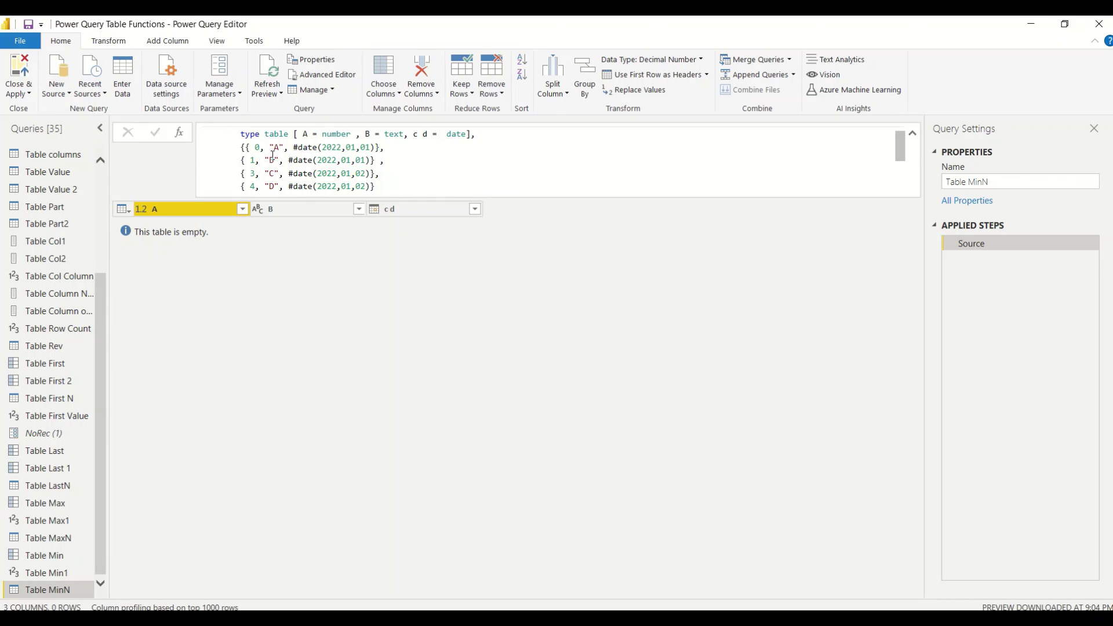
{"action": "scroll", "coordinate": [273, 156], "scroll_direction": "down", "scroll_amount": 5}
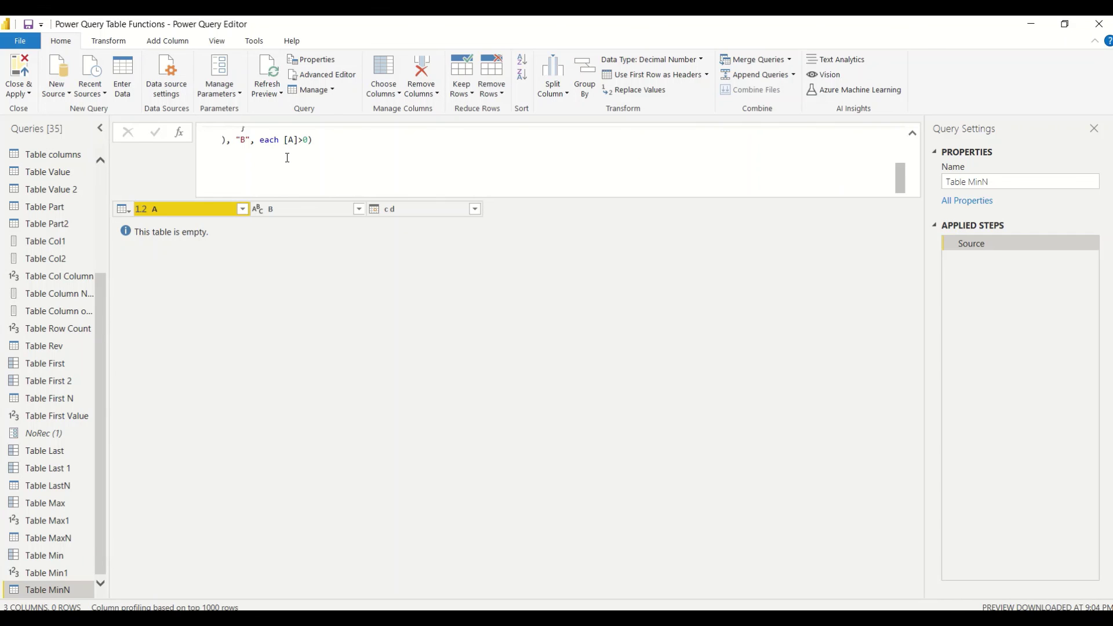
{"action": "scroll", "coordinate": [321, 171], "scroll_direction": "up", "scroll_amount": 5}
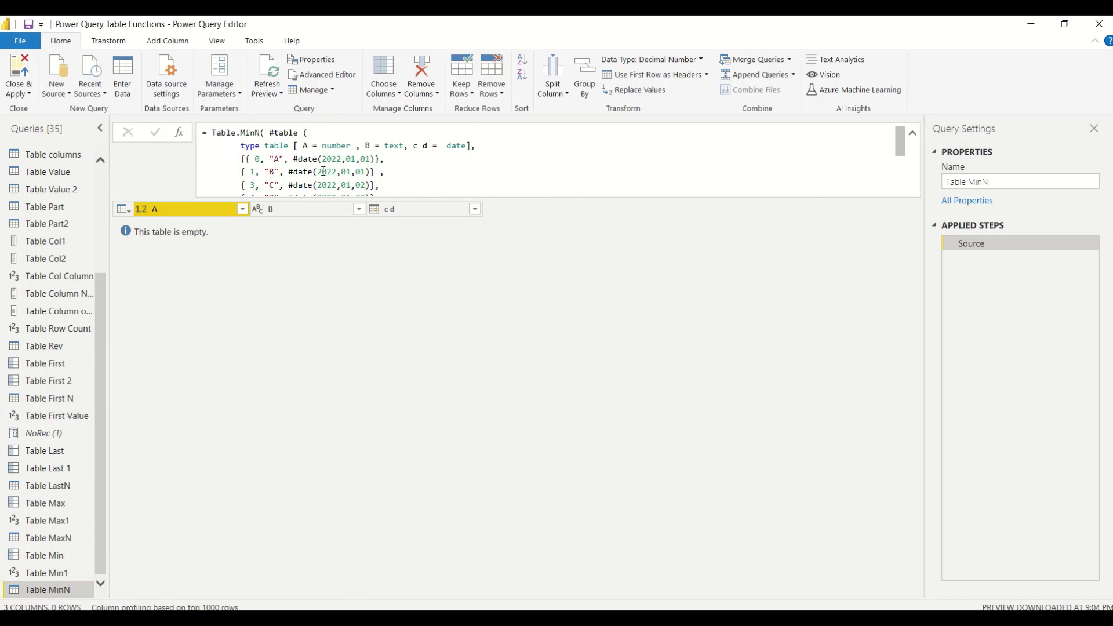